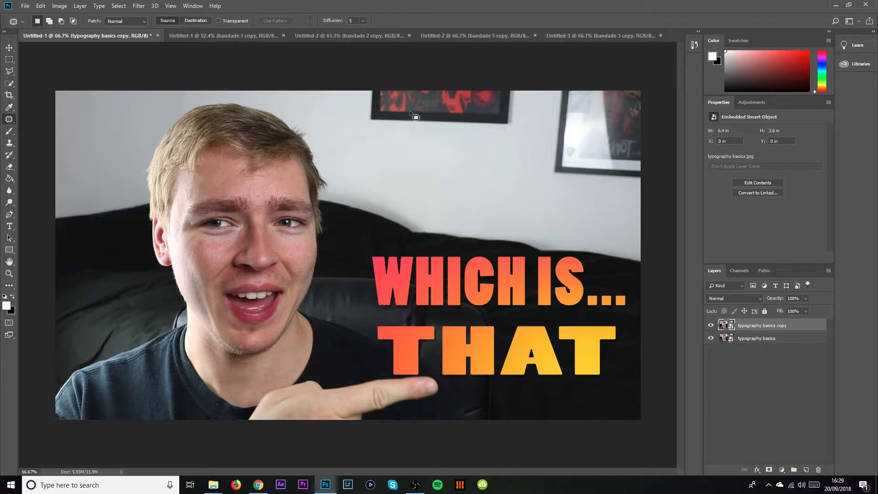
key(v)
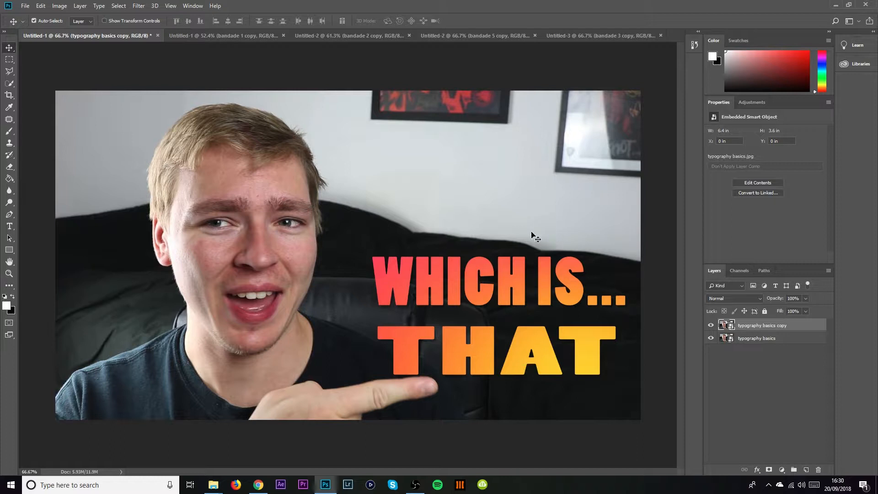
click(10, 121)
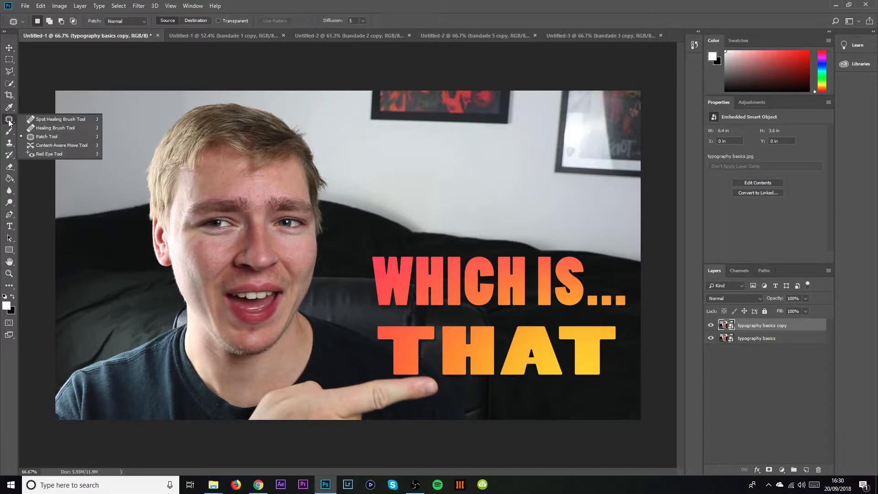
click(33, 137)
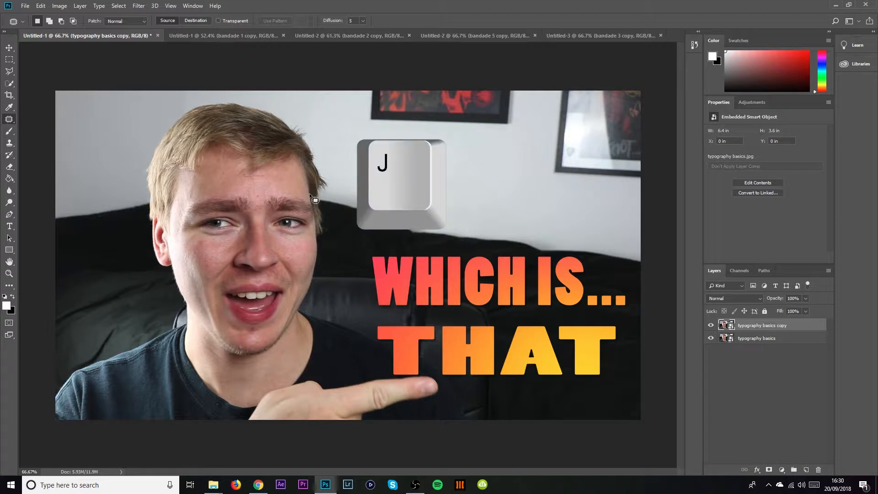
right_click(9, 119)
click(48, 118)
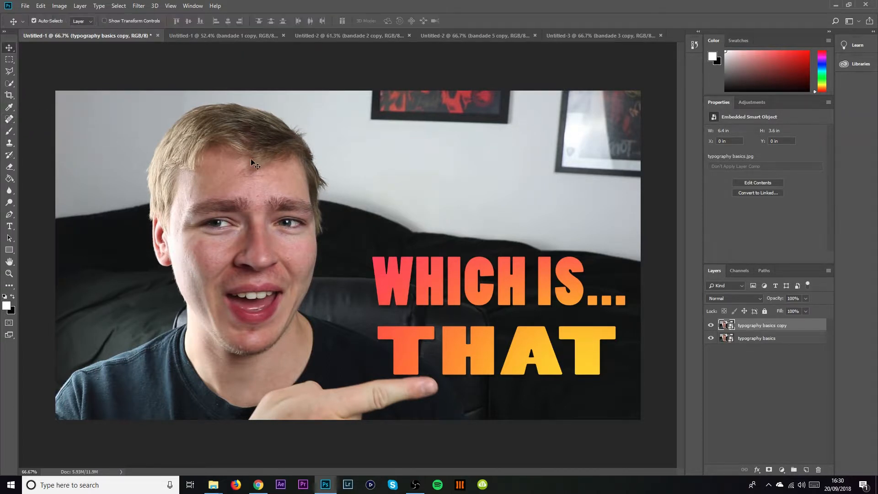
Activate the Patch tool and keep its patch mode at Normal.
right_click(9, 119)
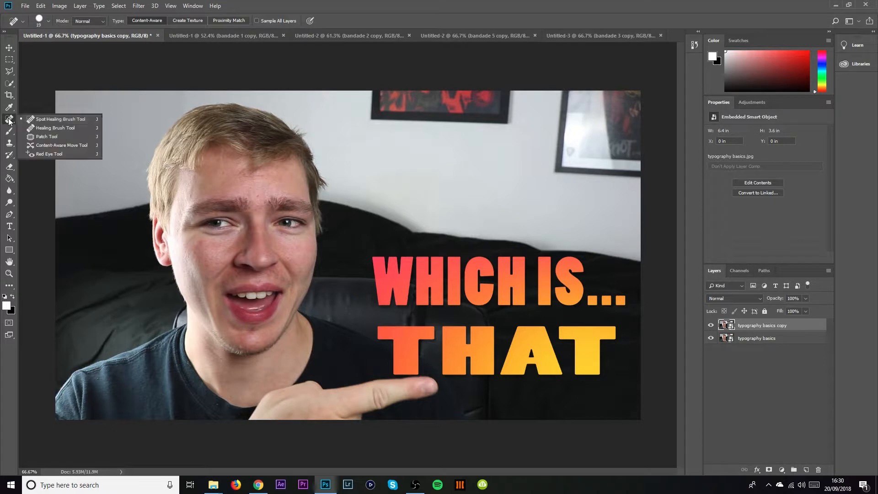
click(42, 138)
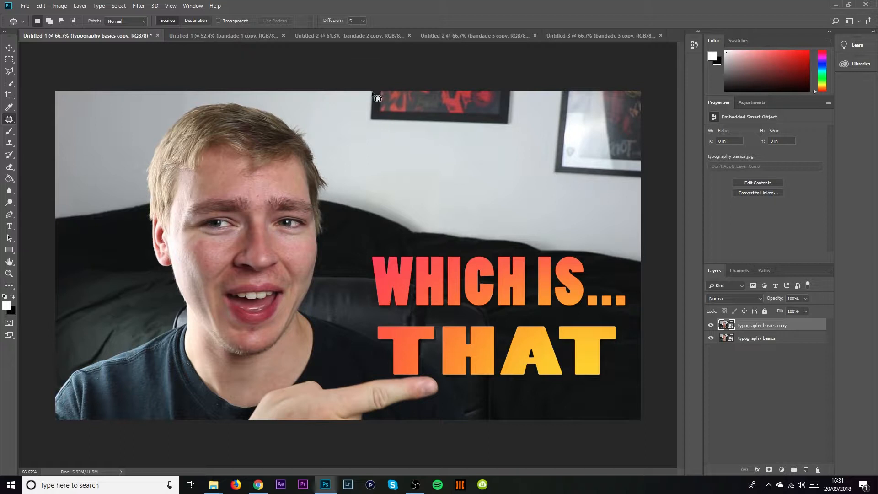
click(132, 21)
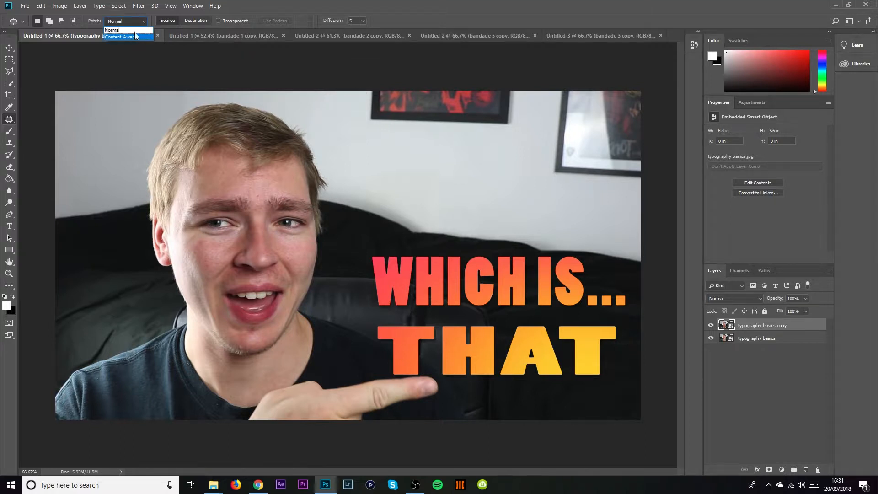
click(135, 24)
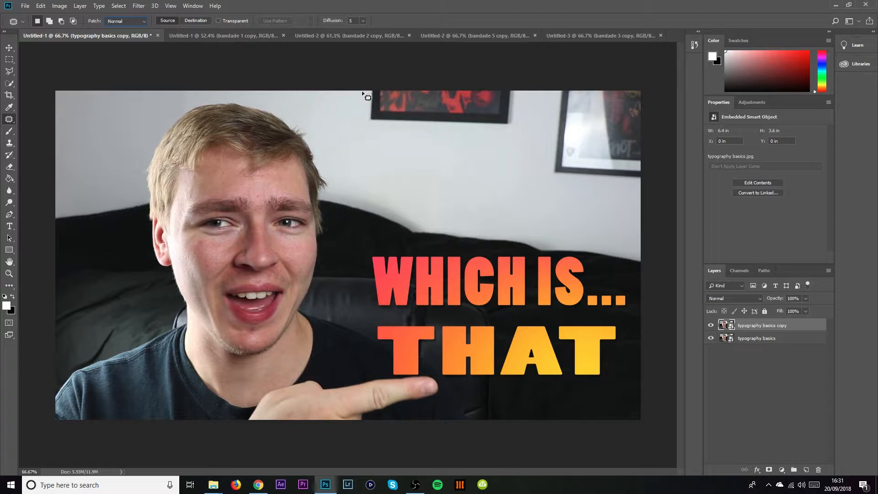
Rasterize the typography basics copy layer and patch out the middle wall picture with the clear wall just below it.
mouse_move(362, 116)
mouse_down()
mouse_move(361, 127)
mouse_move(379, 129)
mouse_up()
mouse_move(513, 134)
mouse_down()
mouse_move(529, 117)
mouse_move(527, 93)
mouse_move(495, 83)
mouse_up()
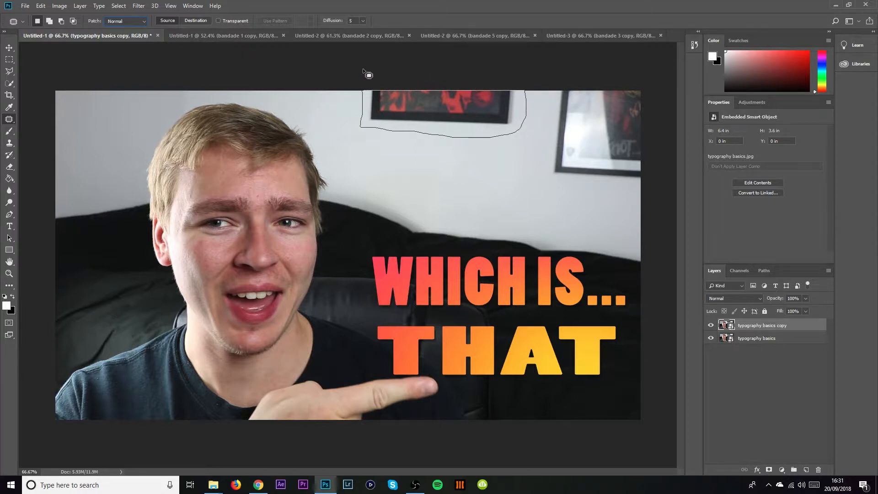
drag(363, 69, 361, 69)
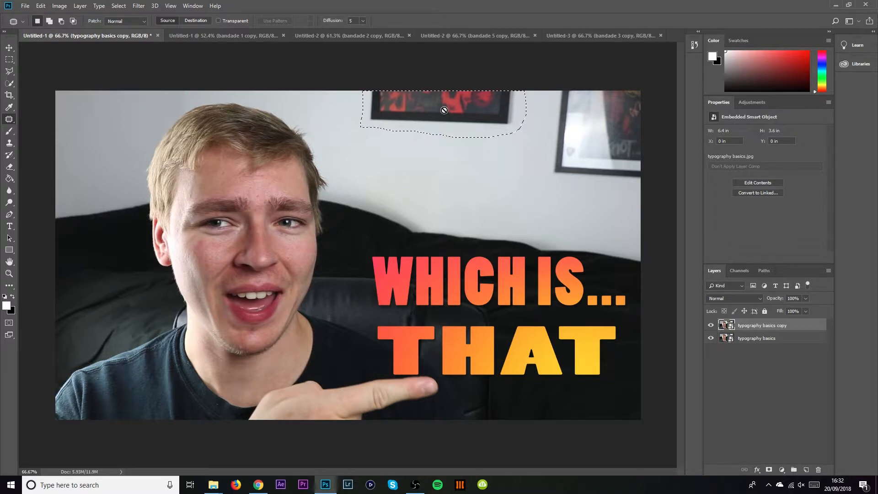
click(444, 109)
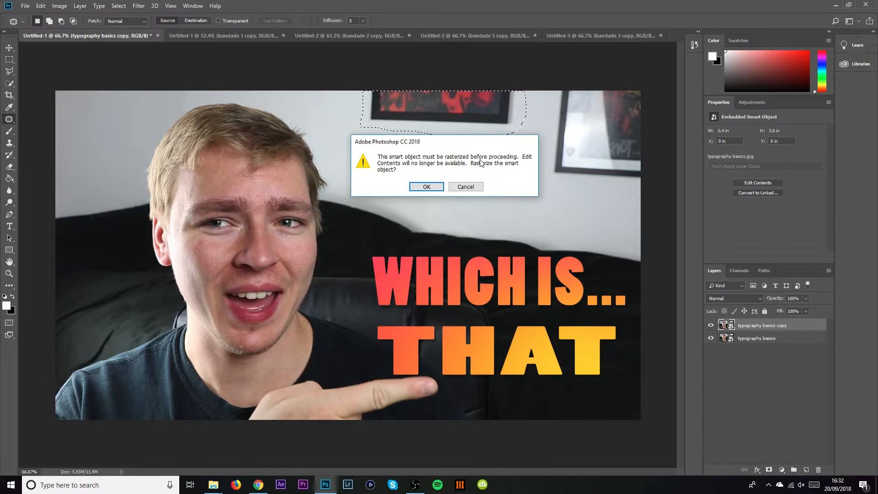
click(426, 186)
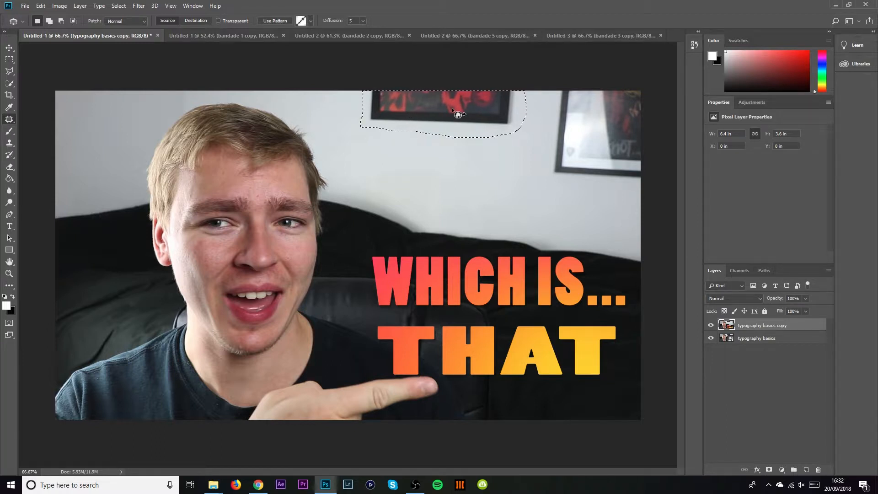
drag(457, 114, 451, 162)
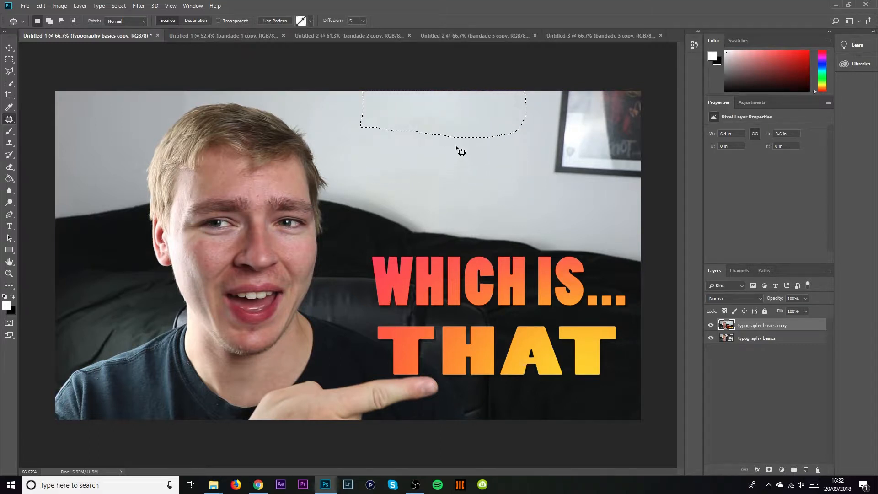
key(ctrl+d)
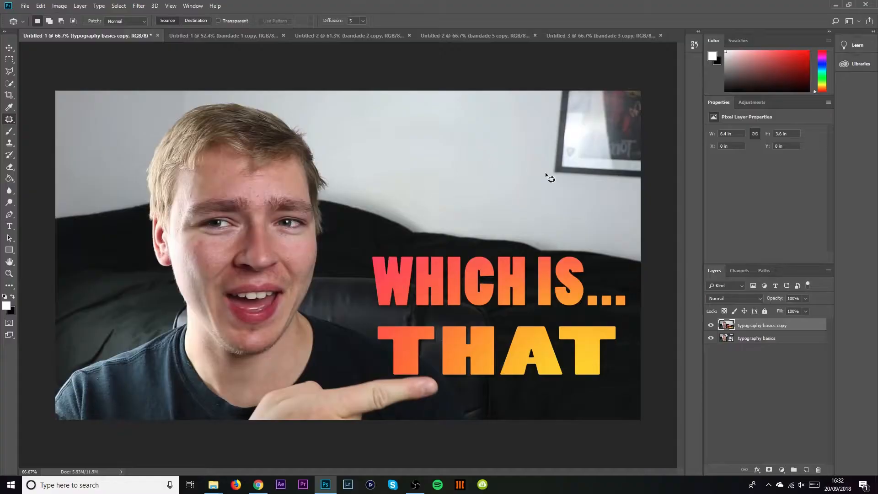
Compare the wall before and after the patch by toggling the typography basics copy layer's visibility.
click(710, 325)
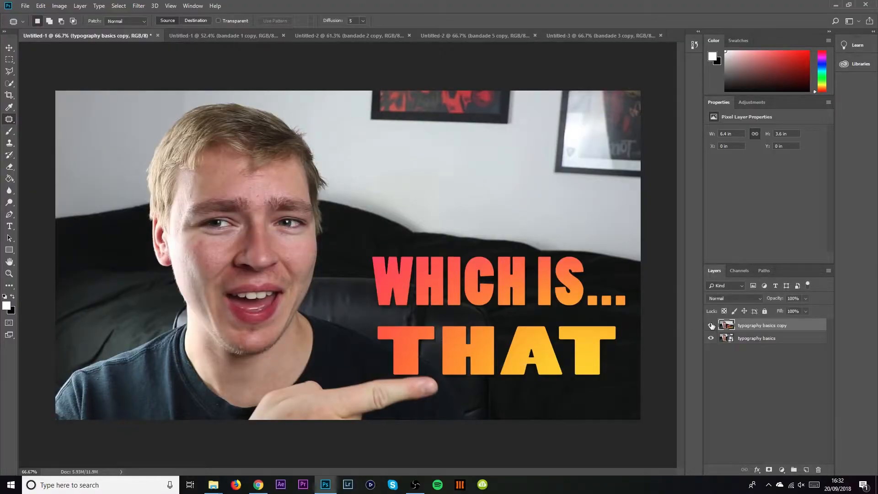
click(711, 326)
click(711, 325)
click(711, 325)
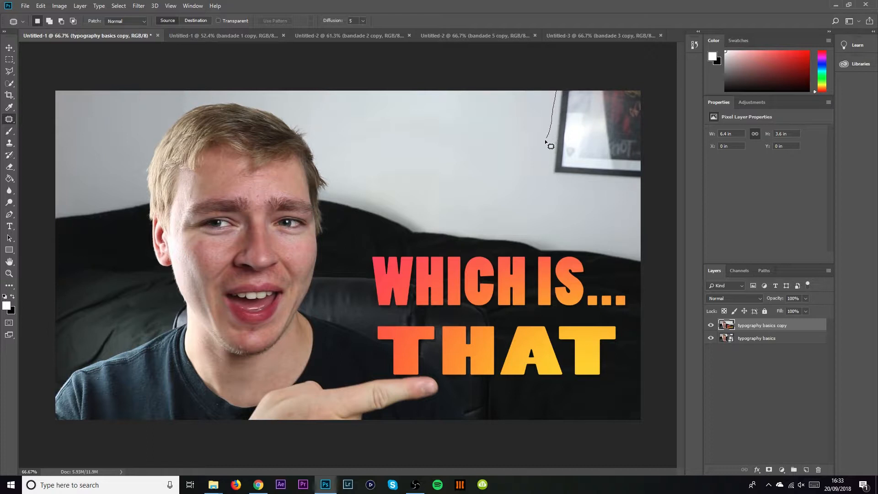
Patch out the remaining framed picture with the clear wall beside it and compare the result with the original layer.
drag(546, 141, 545, 150)
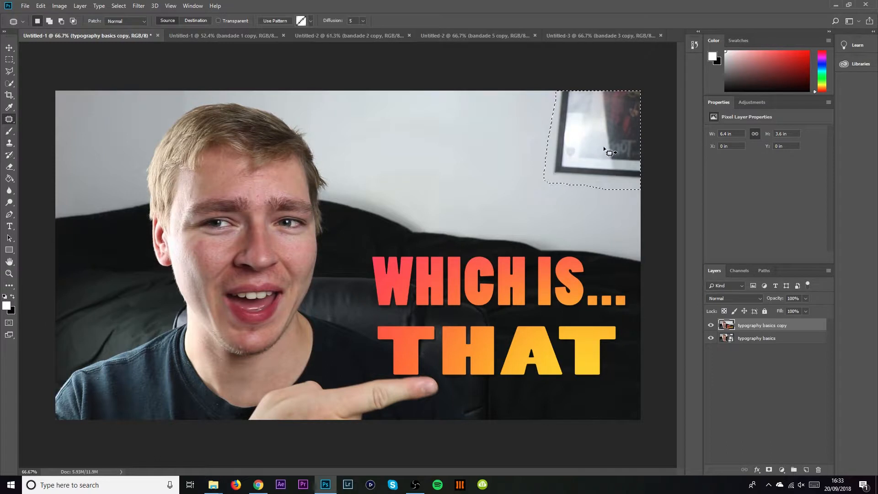
drag(604, 148, 493, 144)
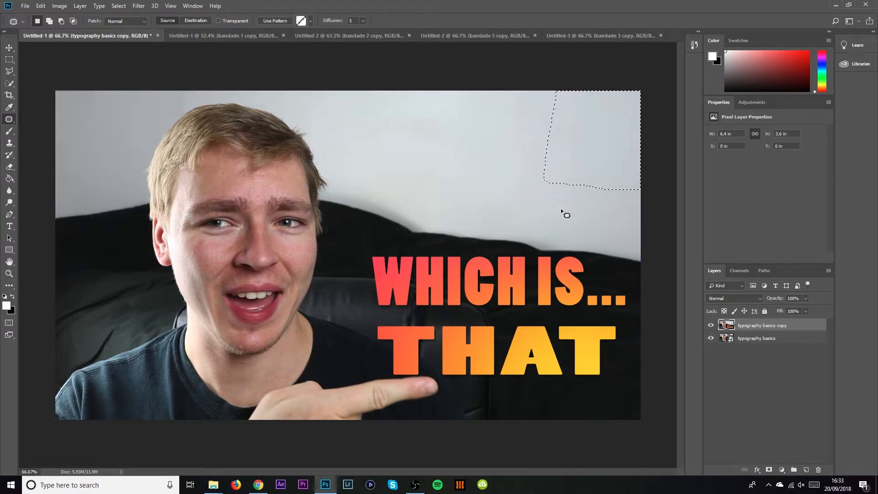
key(ctrl+d)
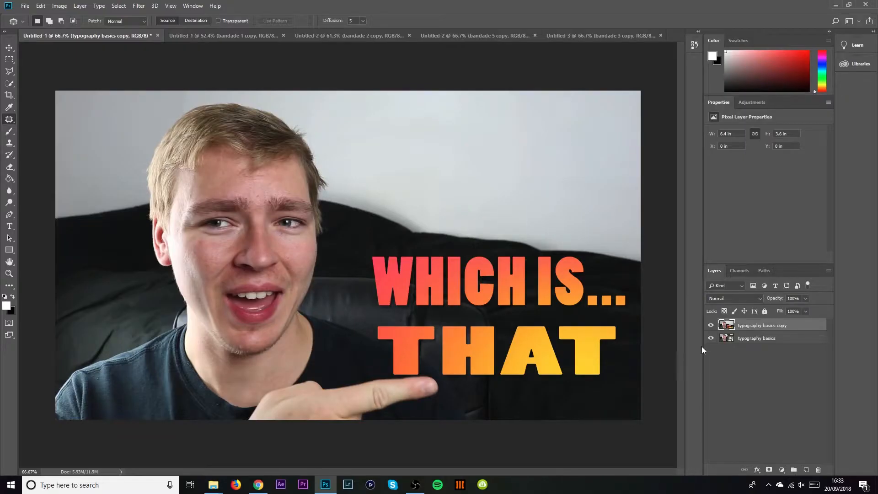
click(711, 325)
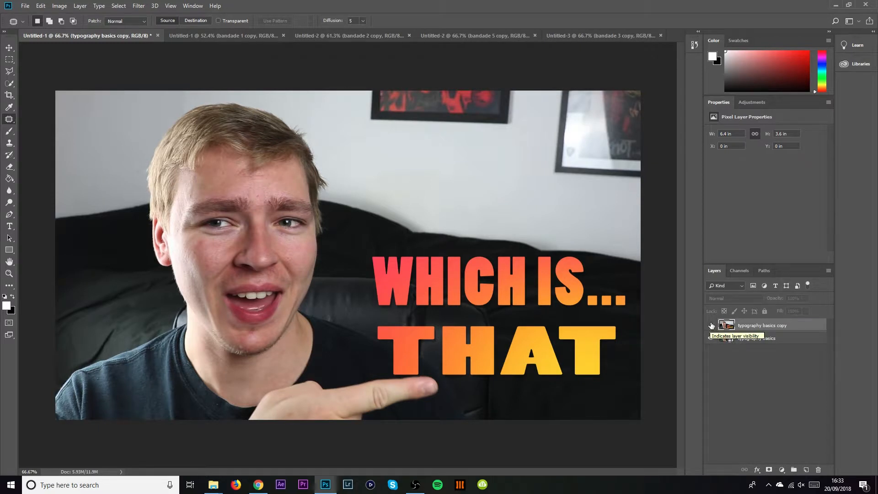
click(711, 326)
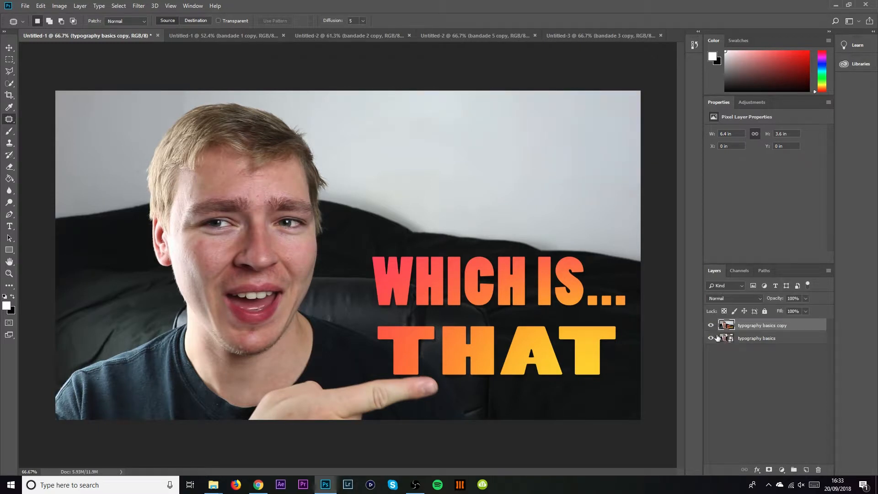
Close the typography basics document without saving its changes.
click(159, 35)
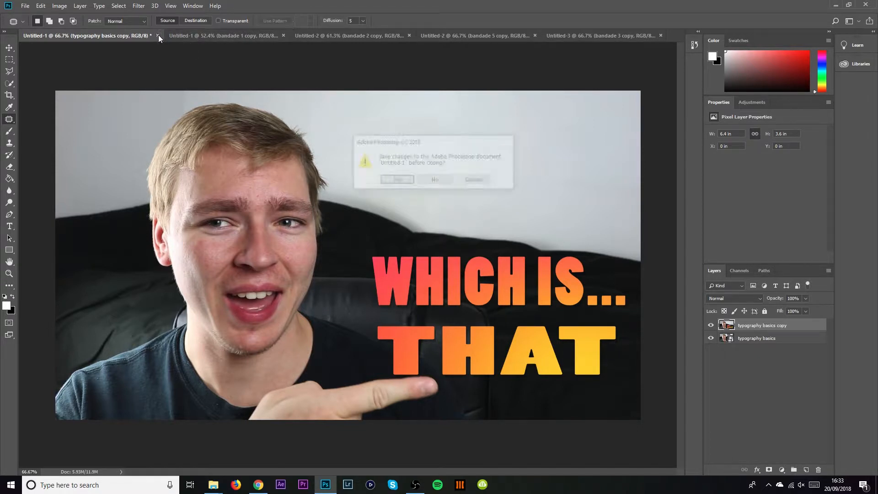
click(429, 177)
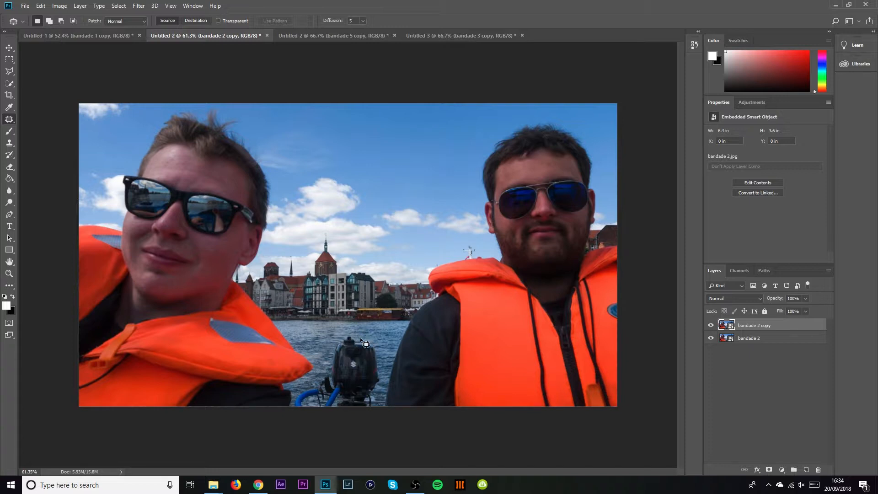
Rasterize the bandade 2 copy layer and patch the top of the outboard motor with nearby water.
mouse_move(339, 352)
mouse_down()
mouse_move(351, 366)
mouse_move(378, 354)
mouse_move(356, 339)
mouse_up()
click(357, 352)
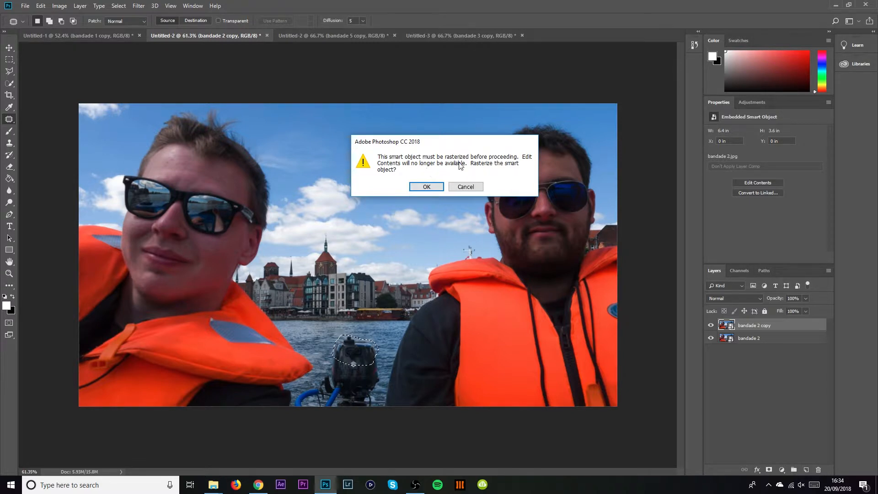
click(427, 187)
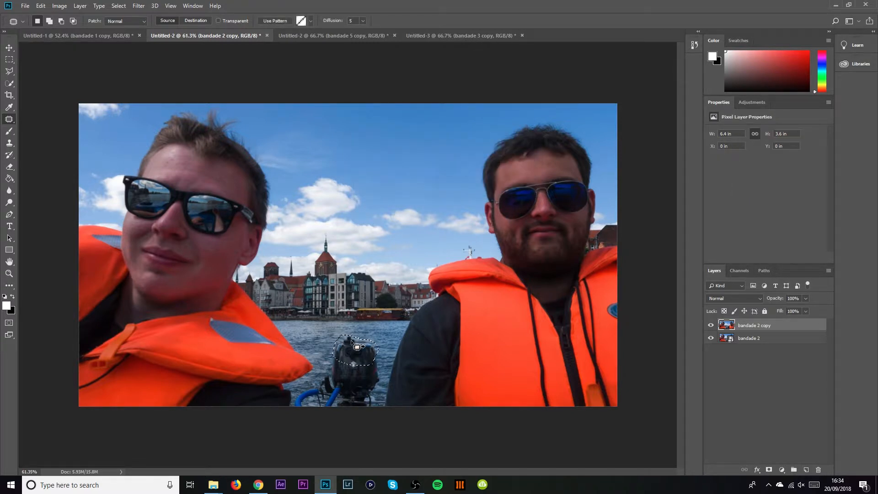
drag(360, 357, 383, 339)
key(ctrl+d)
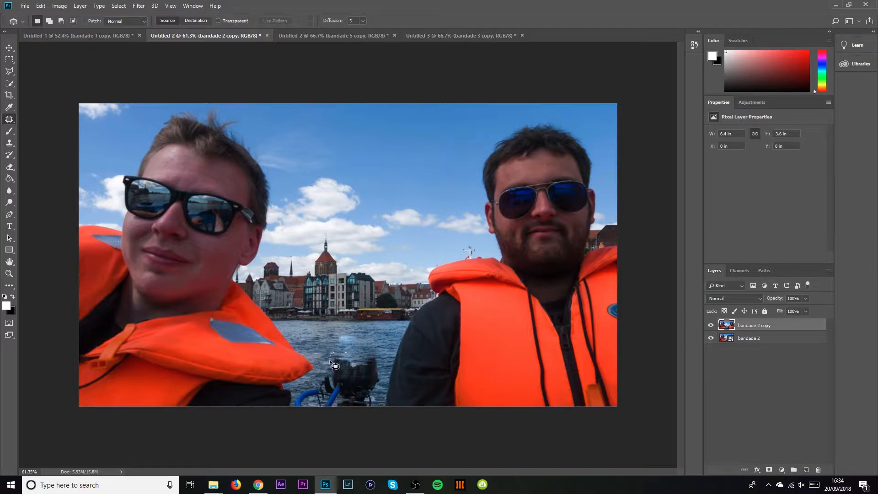
Patch the middle section of the outboard motor with water from above it.
mouse_move(330, 359)
mouse_down()
mouse_move(354, 375)
mouse_move(381, 367)
mouse_move(343, 352)
mouse_move(349, 361)
mouse_move(328, 337)
mouse_up()
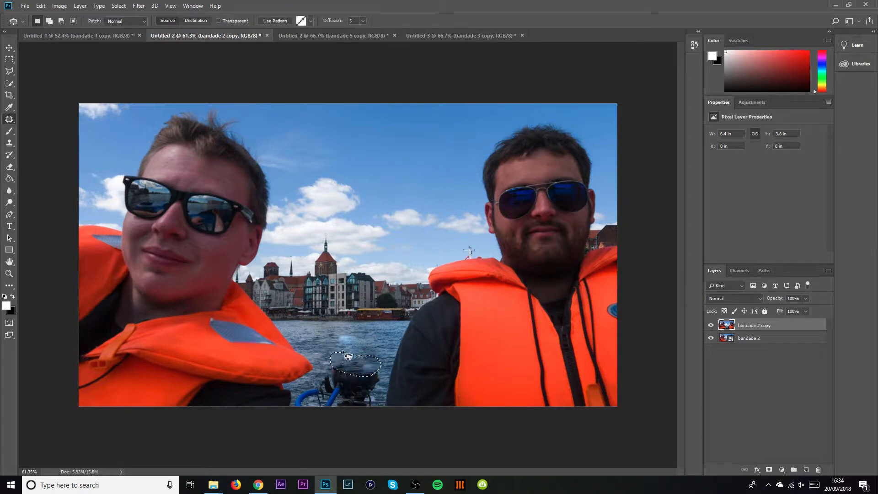
key(ctrl+d)
mouse_move(326, 373)
mouse_down()
mouse_move(349, 389)
mouse_move(381, 382)
mouse_move(379, 373)
mouse_move(340, 361)
mouse_up()
drag(348, 371, 360, 351)
key(ctrl+d)
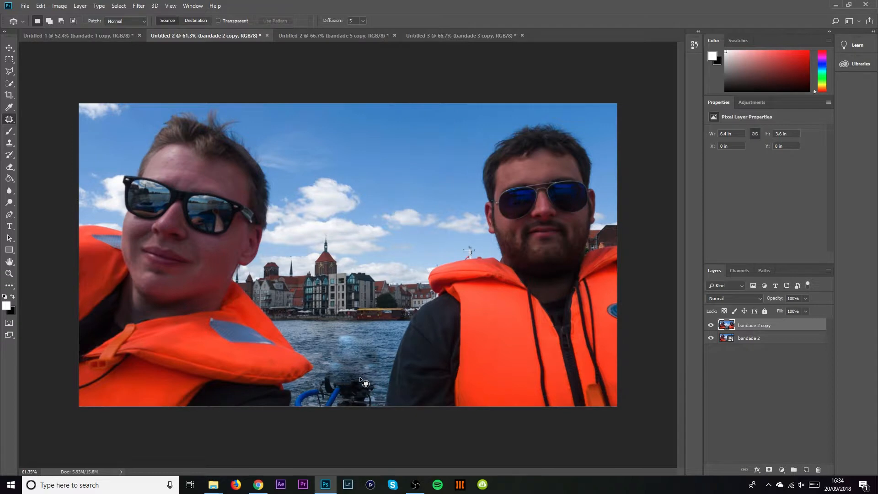
Patch out the base of the motor and the blue hose with water from higher in the photo.
drag(307, 386, 294, 409)
mouse_move(386, 405)
mouse_down()
mouse_move(380, 380)
mouse_move(330, 374)
mouse_move(343, 377)
mouse_move(350, 332)
mouse_up()
key(ctrl+d)
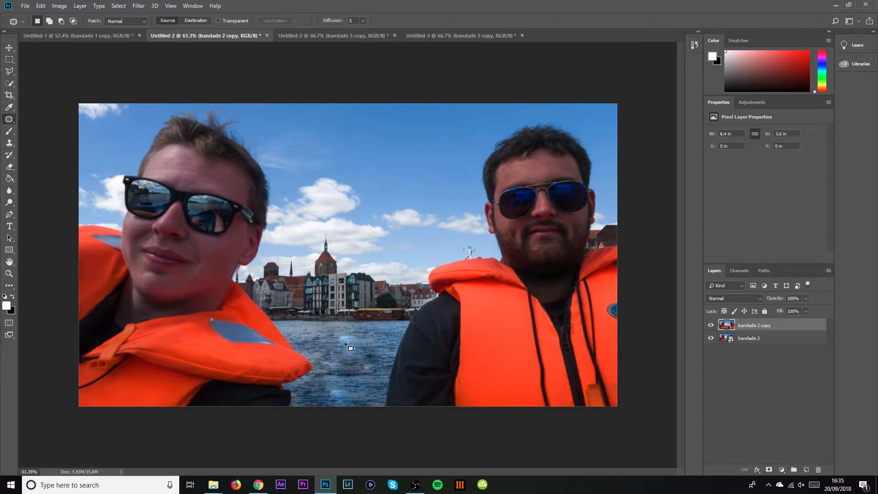
Patch the light smudges left in the water with cleaner water texture.
mouse_move(362, 337)
mouse_down()
mouse_move(344, 327)
mouse_move(315, 340)
mouse_up()
key(ctrl+d)
mouse_move(347, 380)
mouse_down()
mouse_move(318, 397)
mouse_move(352, 381)
mouse_move(333, 376)
mouse_up()
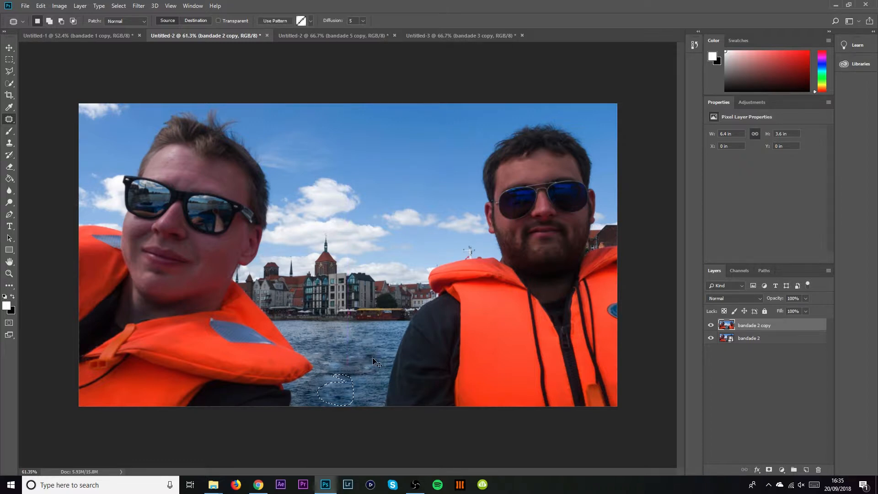
key(ctrl+d)
Patch out the grey reflective panel on the chest of the left man's life vest with plain orange fabric.
drag(214, 337, 237, 350)
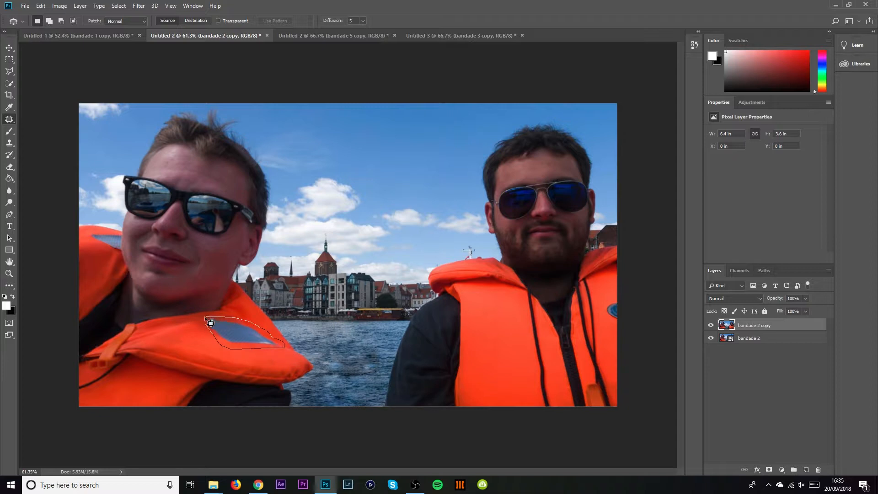
drag(209, 329, 179, 337)
key(ctrl+d)
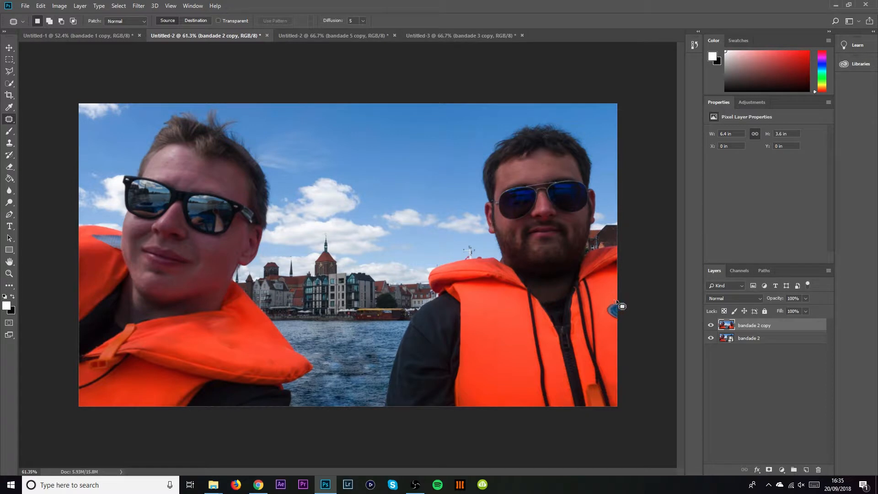
Patch out the blue badge at the photo's edge on the right man's life vest with plain orange fabric.
drag(610, 323, 613, 289)
key(ctrl+d)
mouse_move(614, 297)
mouse_down()
mouse_move(606, 316)
mouse_move(624, 318)
mouse_move(618, 293)
mouse_move(607, 345)
mouse_up()
key(ctrl+d)
Outline the large clouds around the church spire with the Patch tool.
mouse_move(269, 231)
mouse_down()
mouse_move(276, 252)
mouse_move(320, 253)
mouse_move(325, 231)
mouse_move(344, 256)
mouse_move(390, 246)
mouse_move(384, 226)
mouse_move(359, 220)
mouse_move(365, 197)
mouse_move(358, 176)
mouse_up()
Try patching the outlined clouds with clear sky in Normal mode, and undo that patch.
drag(338, 206, 427, 136)
key(ctrl+d)
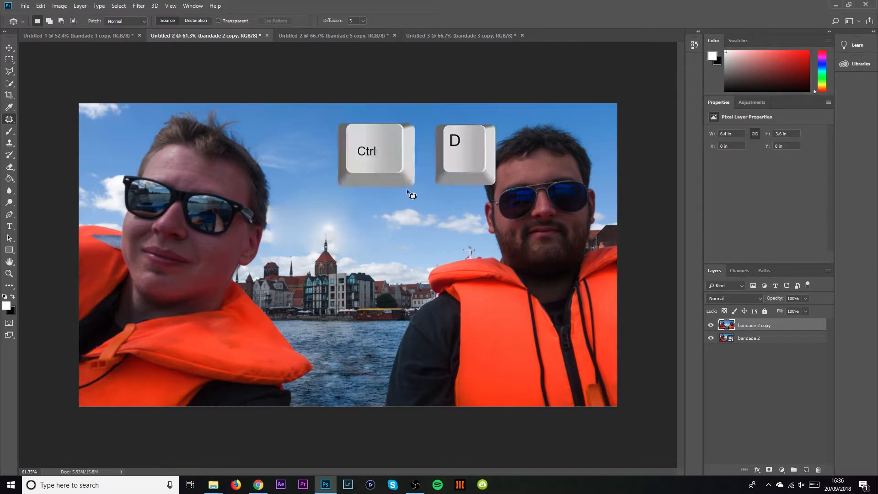
key(ctrl+z)
key(ctrl+z)
key(ctrl+z)
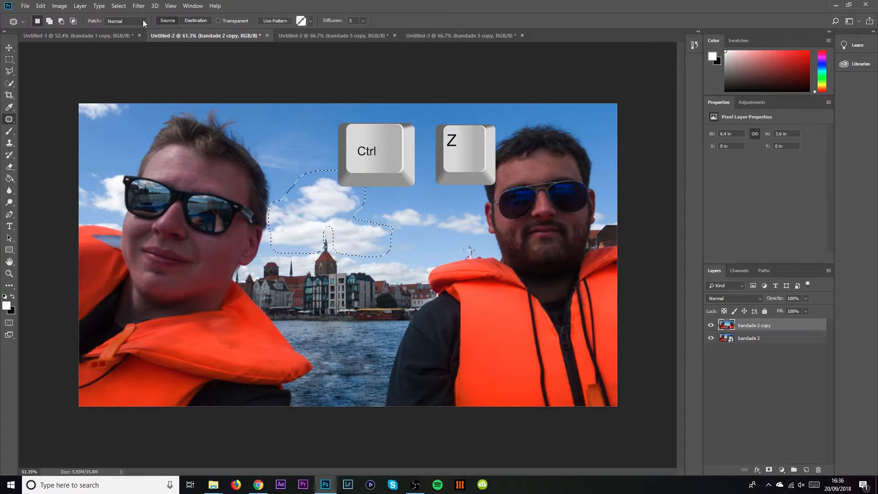
Set the patch mode to Content-Aware, patch the outlined clouds with clear blue sky, and clear the selection.
click(143, 20)
click(143, 35)
drag(323, 221, 414, 154)
click(389, 193)
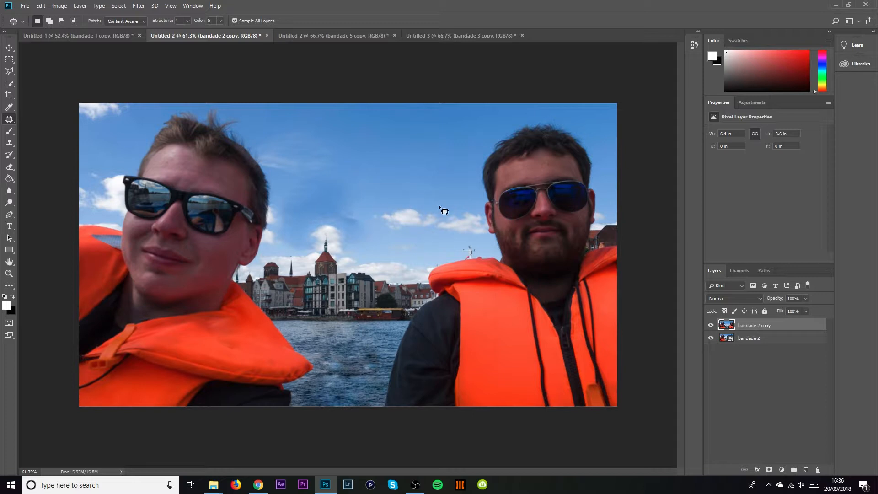
Try patching the small cloud at the centre of the sky in Content-Aware mode, and undo that patch.
mouse_move(443, 210)
mouse_down()
mouse_move(385, 200)
mouse_move(381, 230)
mouse_move(437, 229)
mouse_move(434, 203)
mouse_move(413, 193)
mouse_move(420, 182)
mouse_up()
key(ctrl+d)
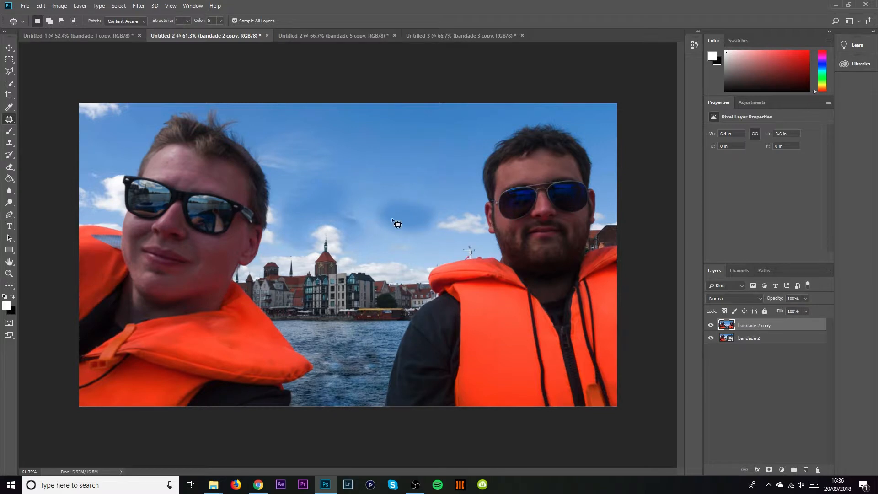
key(ctrl+alt+z)
key(ctrl+alt+z)
Set the patch mode to Normal, patch the outlined small cloud with clear sky above it, and clear the selection.
click(125, 21)
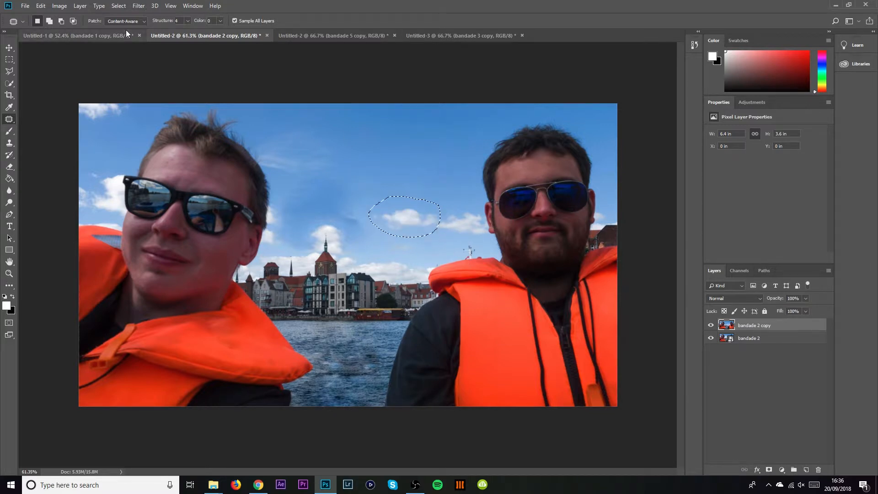
click(120, 32)
drag(403, 222, 413, 187)
key(ctrl+d)
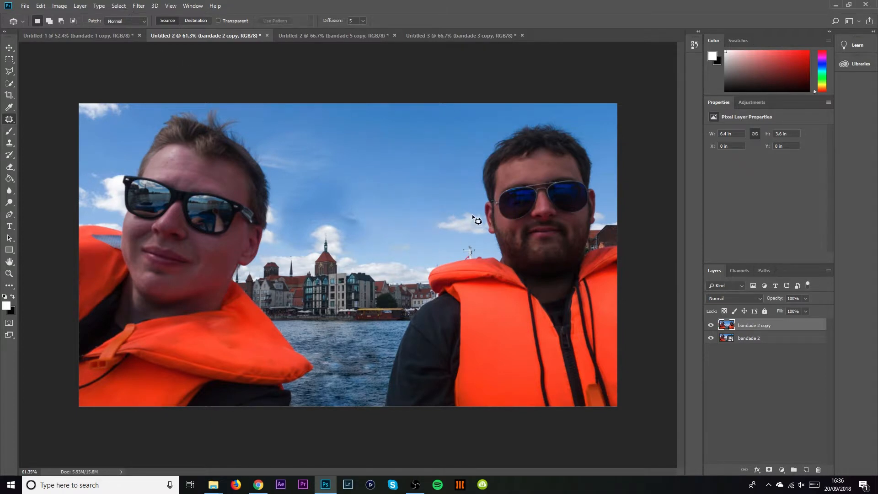
Outline the cloud beside the right man's face, patch it with clear sky, and clear the selection.
mouse_move(468, 208)
mouse_down()
mouse_move(433, 213)
mouse_move(440, 237)
mouse_move(487, 244)
mouse_move(488, 228)
mouse_move(467, 206)
mouse_up()
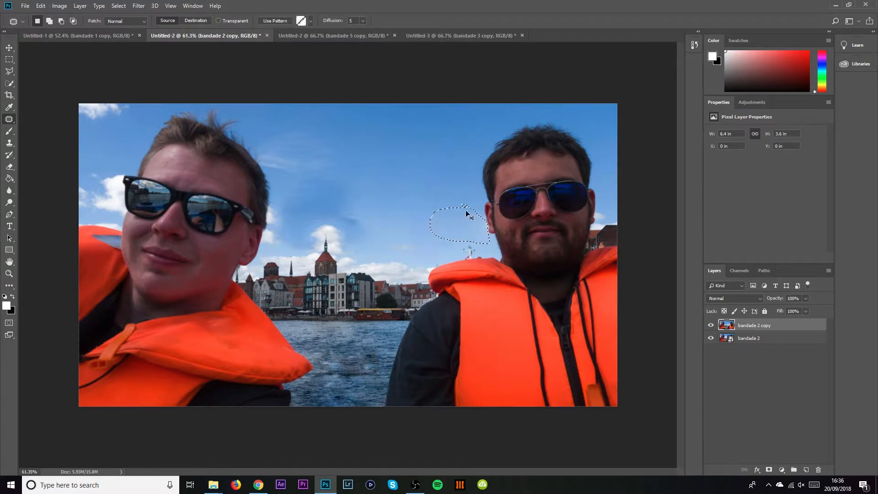
key(ctrl+f)
key(ctrl+d)
Try patching the cloud around the church spire with clear sky in Normal mode, and undo that patch.
mouse_move(351, 264)
mouse_down()
mouse_move(334, 257)
mouse_move(325, 231)
mouse_move(352, 263)
mouse_up()
click(388, 227)
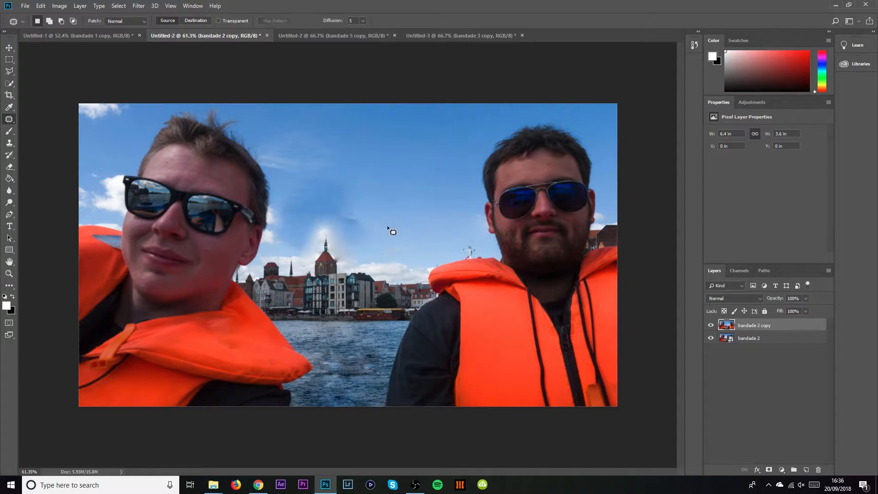
key(ctrl+z)
click(363, 253)
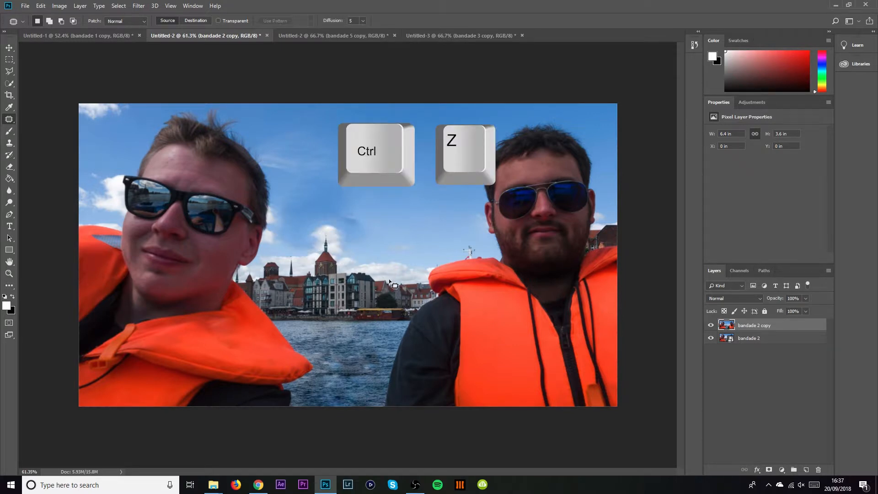
Outline the church tower with its cloud, try patching it with clear sky in Normal mode, and undo that patch.
mouse_move(340, 272)
mouse_down()
mouse_move(311, 273)
mouse_move(319, 220)
mouse_move(335, 226)
mouse_move(342, 273)
mouse_move(339, 242)
mouse_move(363, 218)
mouse_move(429, 188)
mouse_up()
key(ctrl+d)
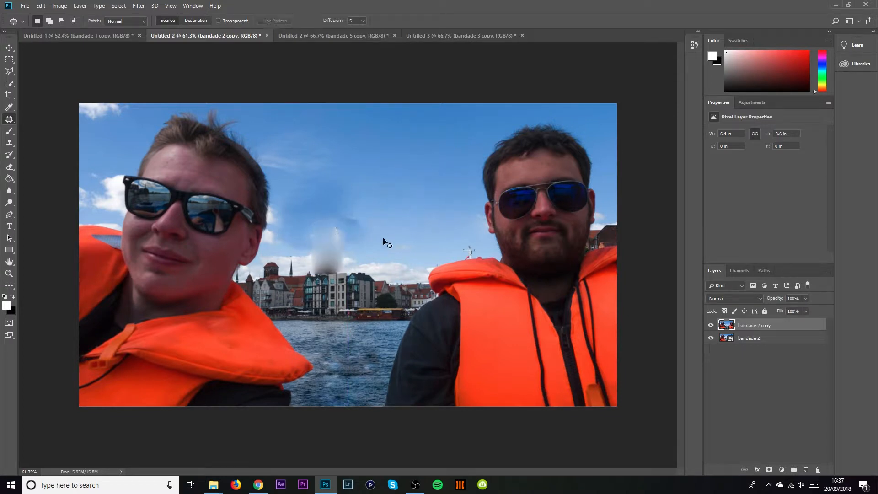
key(ctrl+alt+z)
key(ctrl+alt+z)
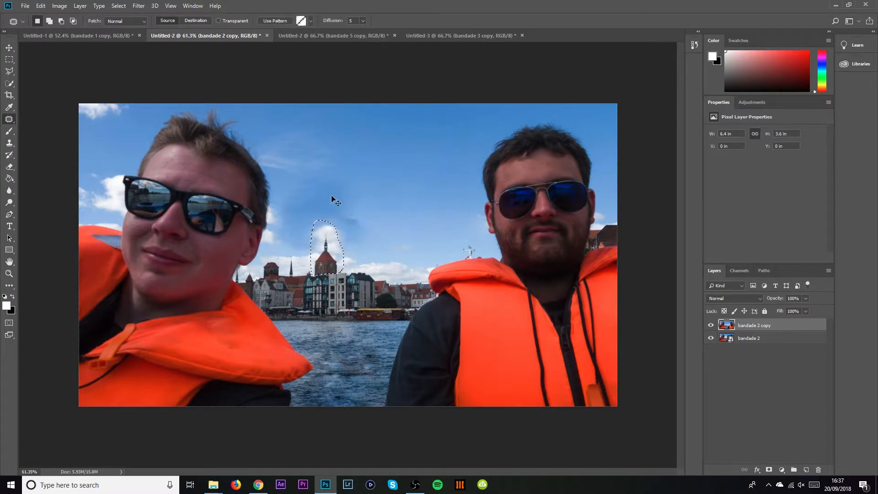
Patch out the outlined church tower and the leftover cloud smudges above it with clear sky in Content-Aware mode.
click(126, 21)
click(129, 37)
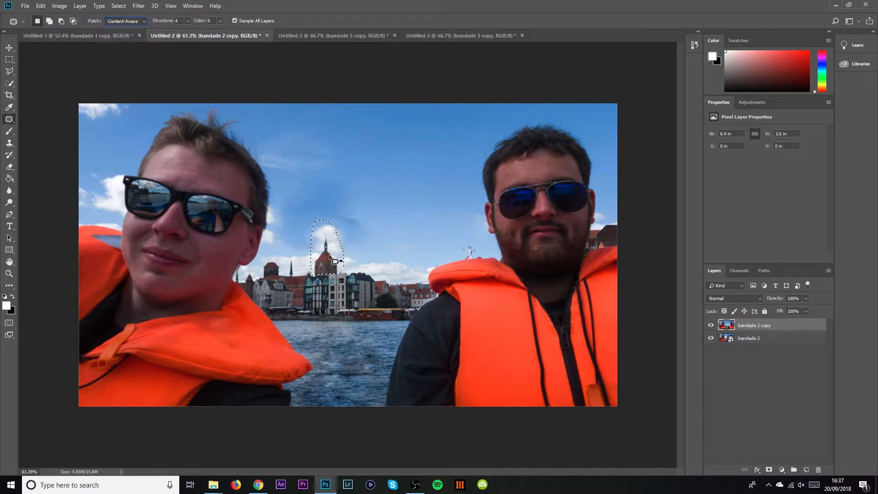
drag(332, 253, 400, 202)
key(ctrl+d)
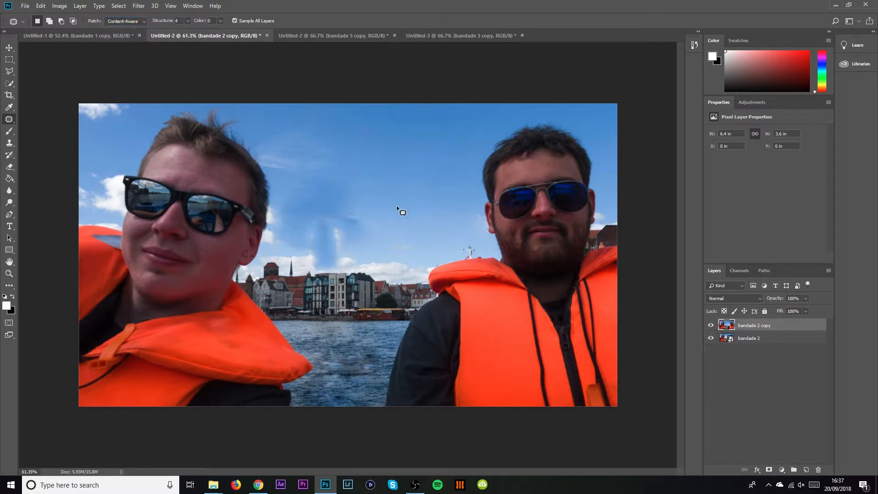
mouse_move(341, 211)
mouse_down()
mouse_move(298, 246)
mouse_move(306, 264)
mouse_move(319, 271)
mouse_move(359, 260)
mouse_move(360, 224)
mouse_move(331, 209)
mouse_move(380, 195)
mouse_move(426, 156)
mouse_up()
key(ctrl+d)
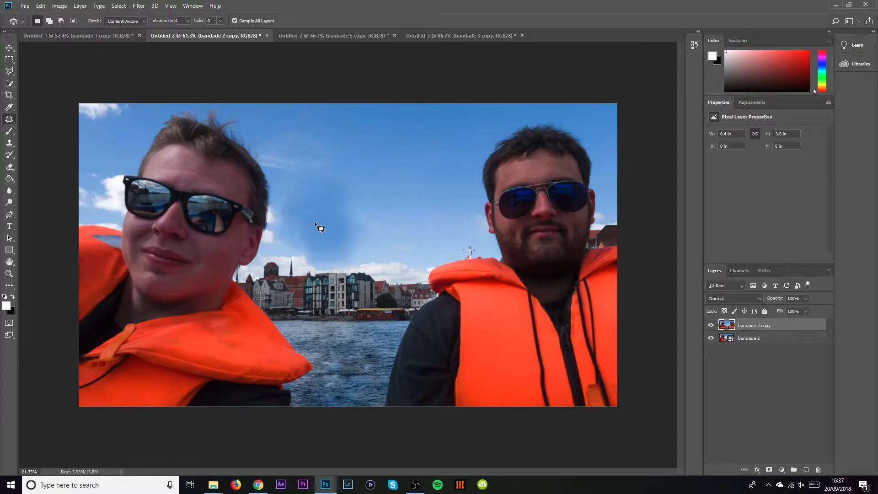
Try patching the thin wispy cloud beside the left man's hair in Content-Aware mode, and undo that patch.
mouse_move(263, 140)
mouse_down()
mouse_move(282, 177)
mouse_move(358, 178)
mouse_move(342, 127)
mouse_move(315, 120)
mouse_up()
drag(320, 156, 423, 141)
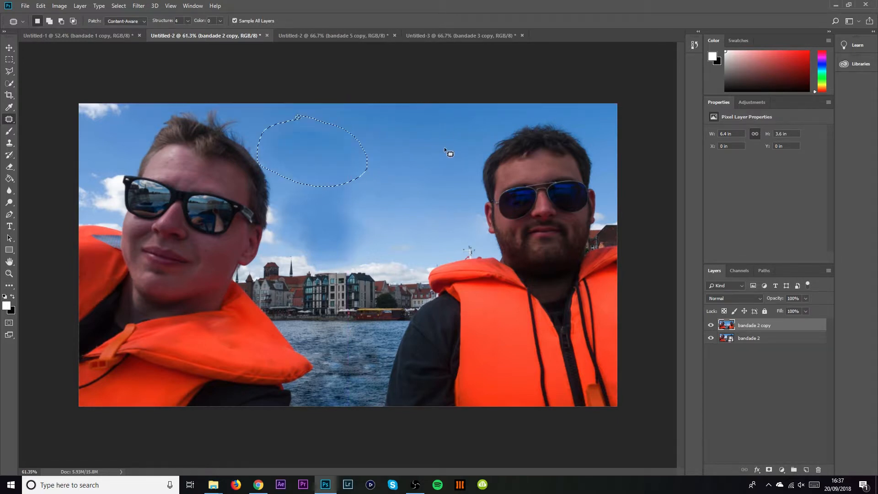
key(ctrl+d)
Set the patch mode to Normal and patch the outlined wispy cloud with clear sky nearer the right man.
mouse_move(259, 137)
mouse_down()
mouse_move(363, 151)
mouse_move(259, 140)
mouse_up()
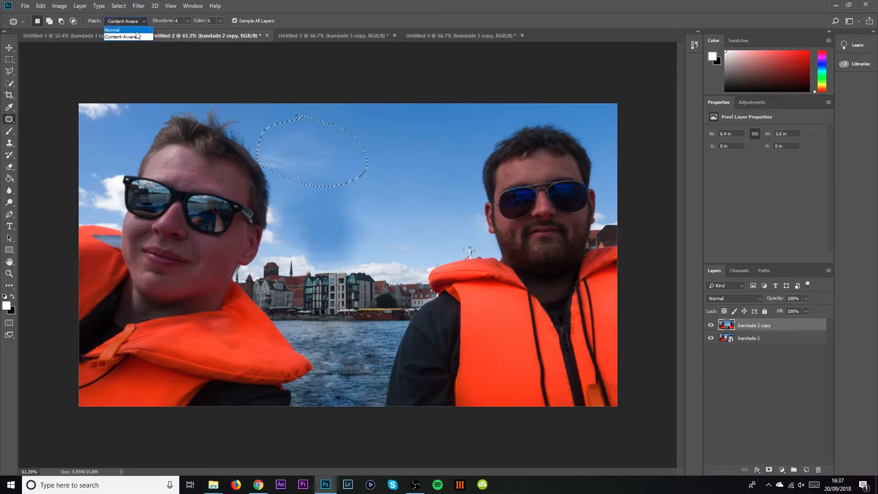
click(132, 30)
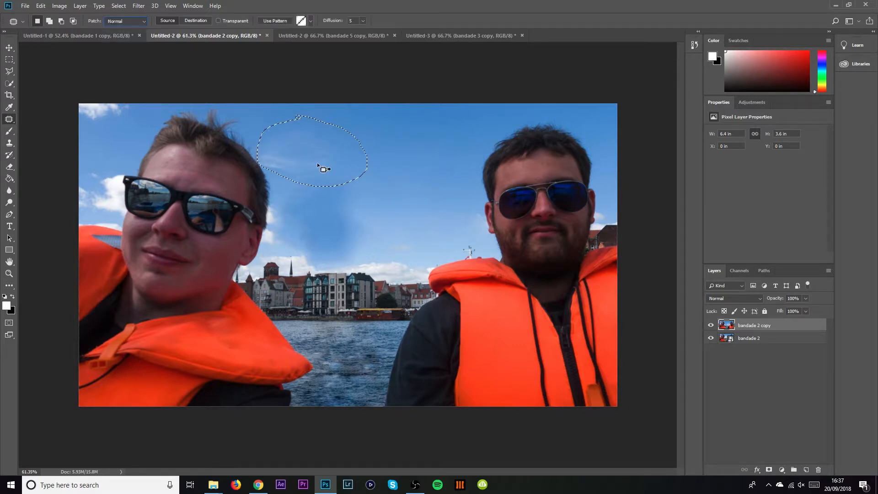
click(438, 144)
Outline the dark blue blotch above the waterfront buildings, patch it with even sky, and clear the selection.
drag(344, 175, 299, 193)
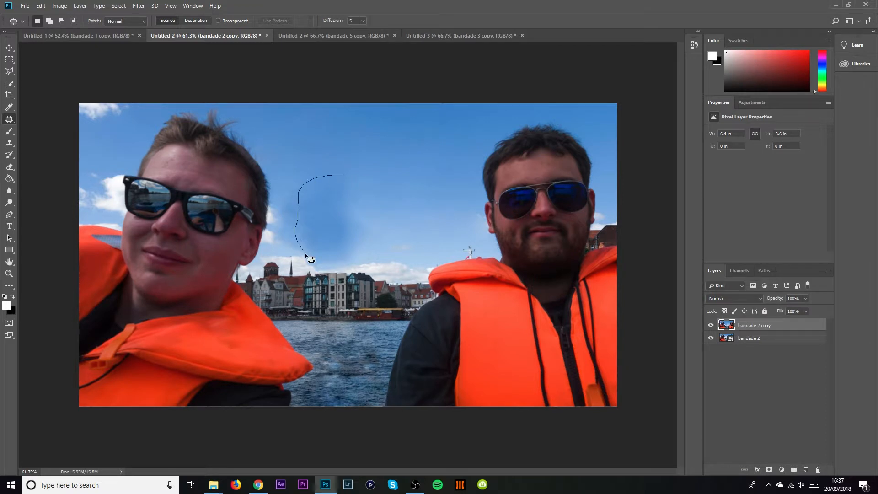
mouse_move(306, 254)
mouse_down()
mouse_move(356, 256)
mouse_move(376, 213)
mouse_up()
drag(336, 178, 336, 178)
drag(339, 220, 414, 159)
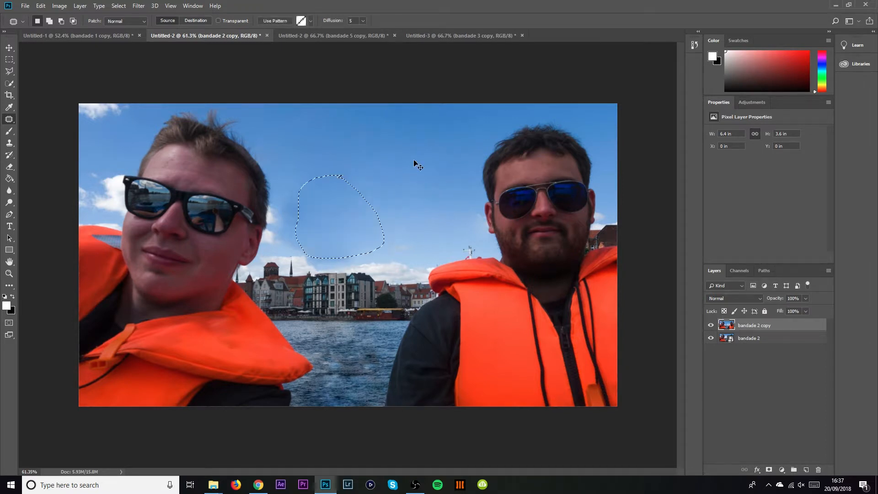
click(412, 171)
Compare the retouched boat photo with the original by repeatedly hiding and showing the bandade 2 copy layer.
click(711, 326)
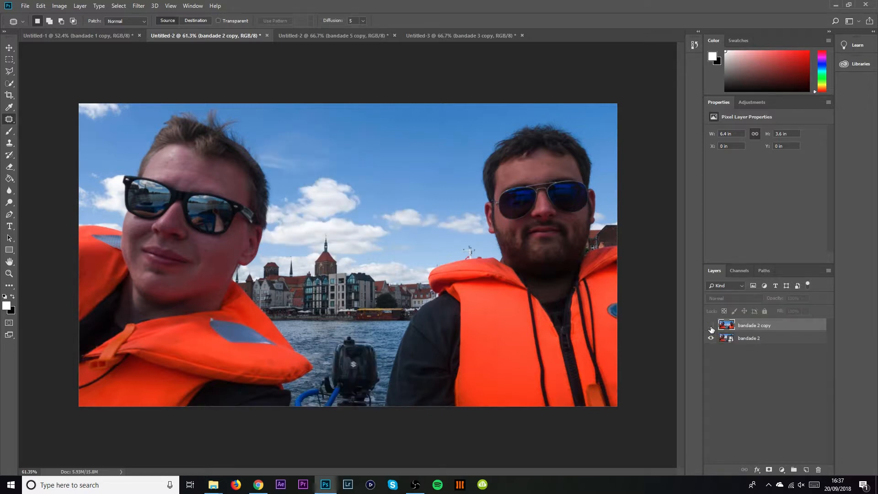
click(711, 326)
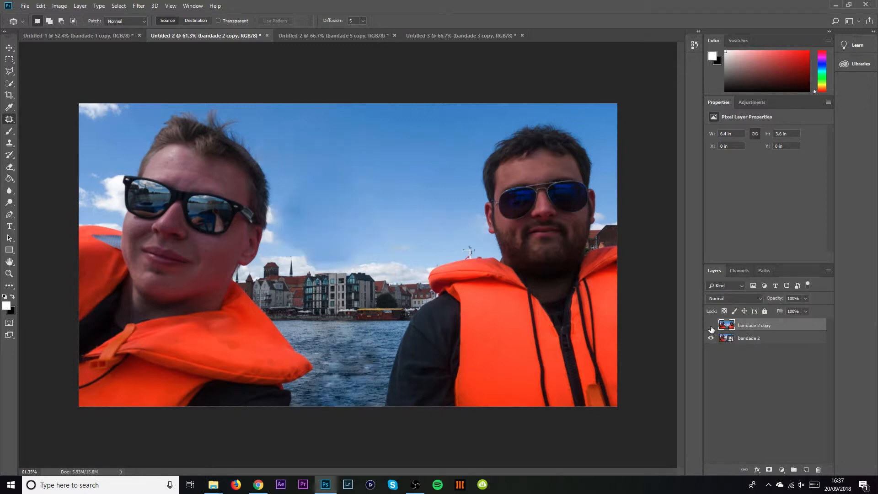
click(711, 326)
click(711, 326)
click(711, 326)
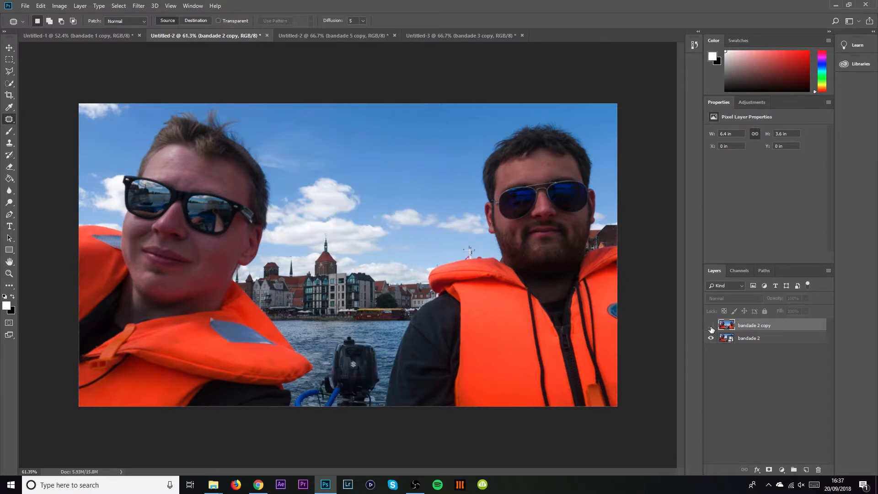
click(712, 327)
click(711, 327)
click(711, 328)
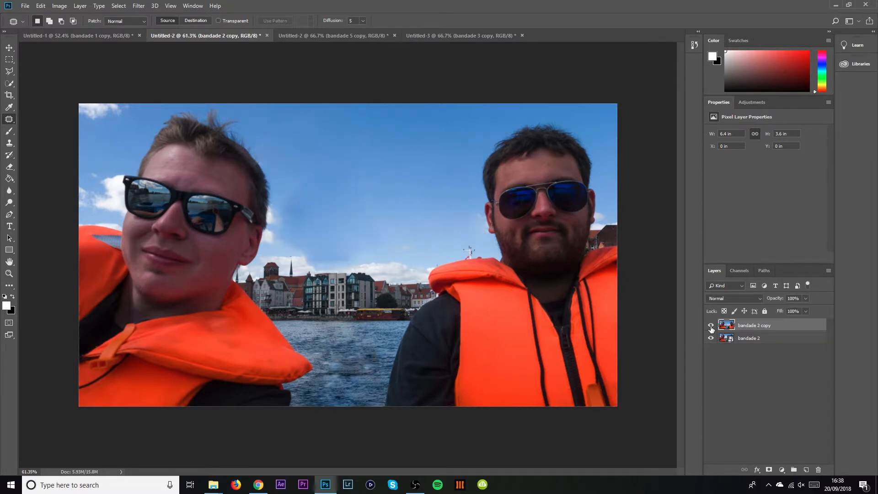
click(711, 327)
click(712, 327)
Patch out the small white mast above the right man's life vest with clear sky.
mouse_move(475, 257)
mouse_down()
mouse_move(463, 260)
mouse_move(458, 250)
mouse_move(474, 244)
mouse_move(477, 256)
mouse_up()
click(425, 182)
Check the finished boat photo, including the mast area, against the original by toggling the bandade 2 copy layer's visibility.
click(710, 326)
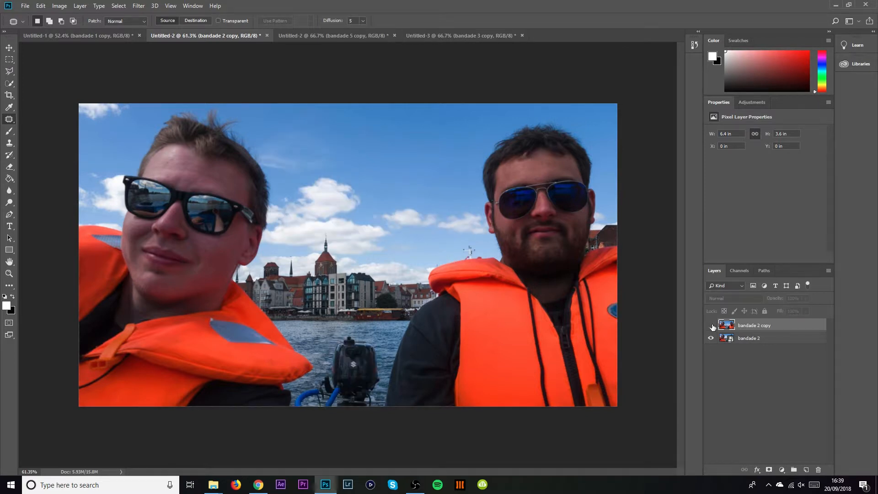
click(711, 326)
click(711, 326)
click(711, 326)
click(711, 326)
click(712, 325)
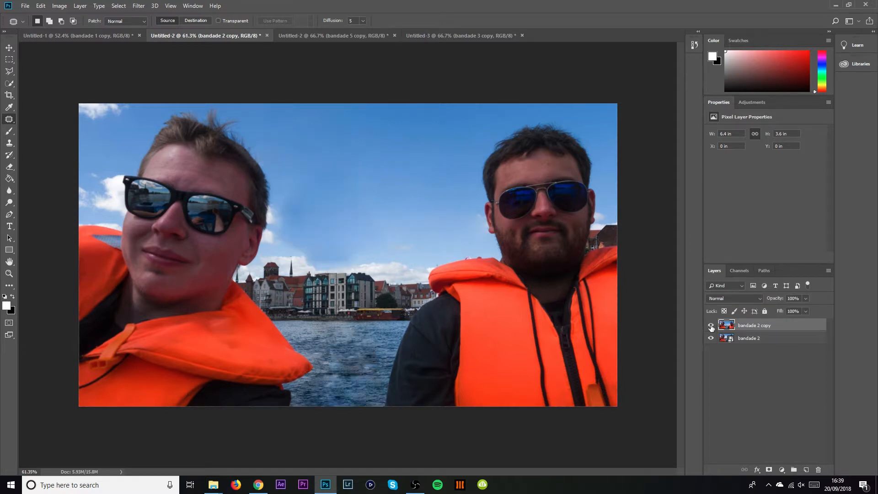
Close the boat photo's document.
click(267, 35)
click(435, 180)
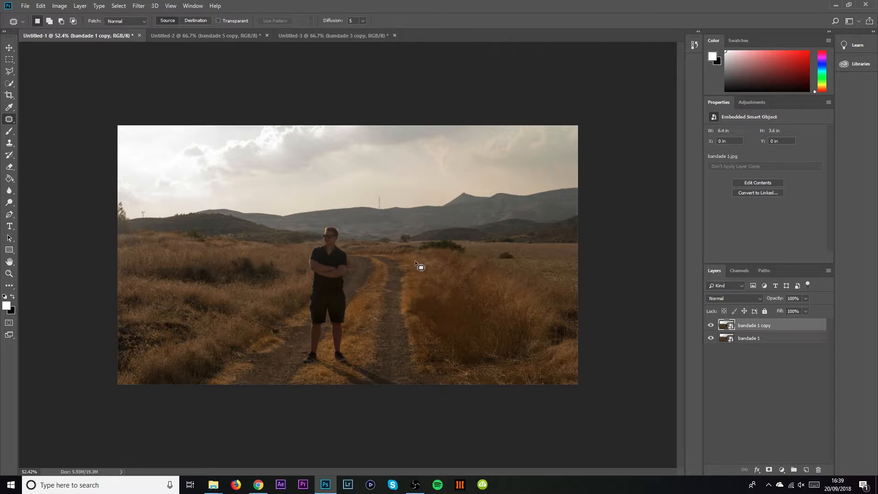
Patch out the lattice tower on the hill ridge with clear sky, rasterizing the bandade 1 copy layer, and clear the selection.
key(z)
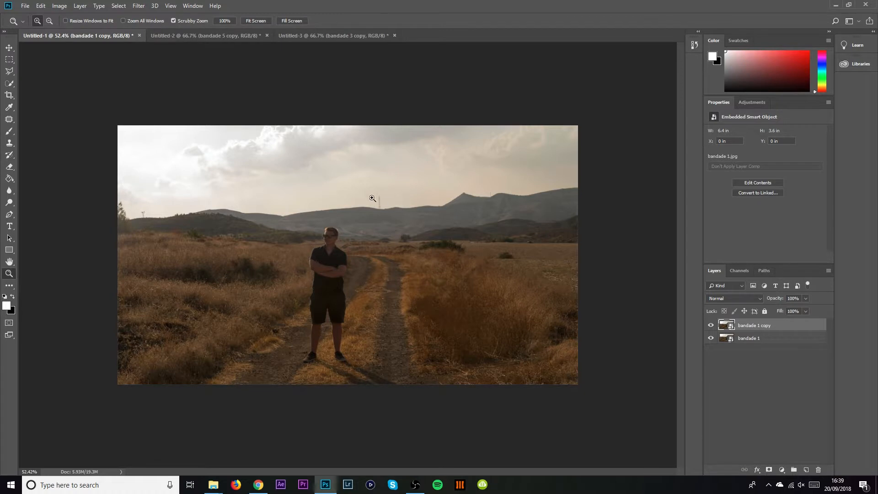
drag(379, 202, 433, 190)
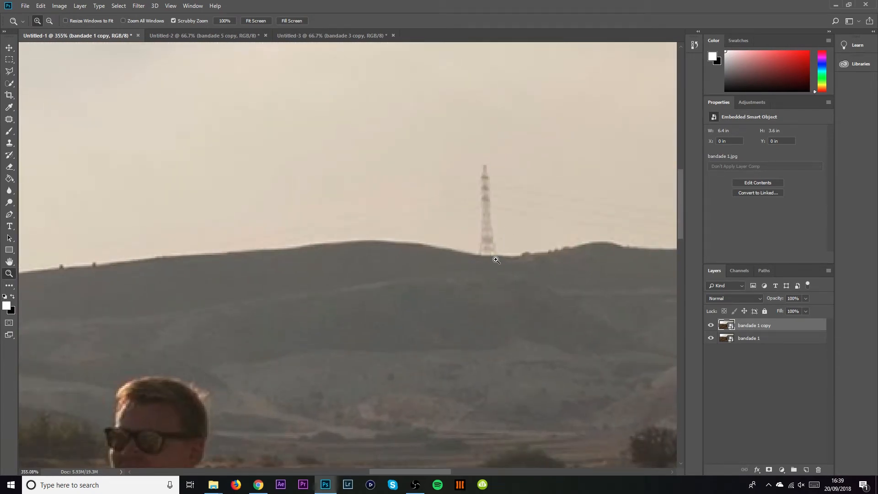
key(j)
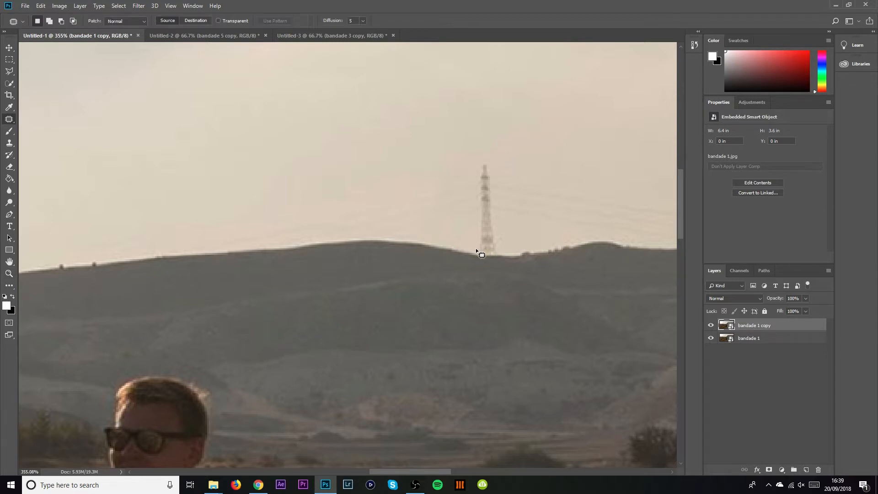
mouse_move(472, 251)
mouse_down()
mouse_move(504, 254)
mouse_move(503, 232)
mouse_up()
mouse_move(472, 183)
mouse_down()
mouse_move(473, 250)
mouse_move(542, 193)
mouse_up()
click(488, 235)
key(Return)
key(ctrl+d)
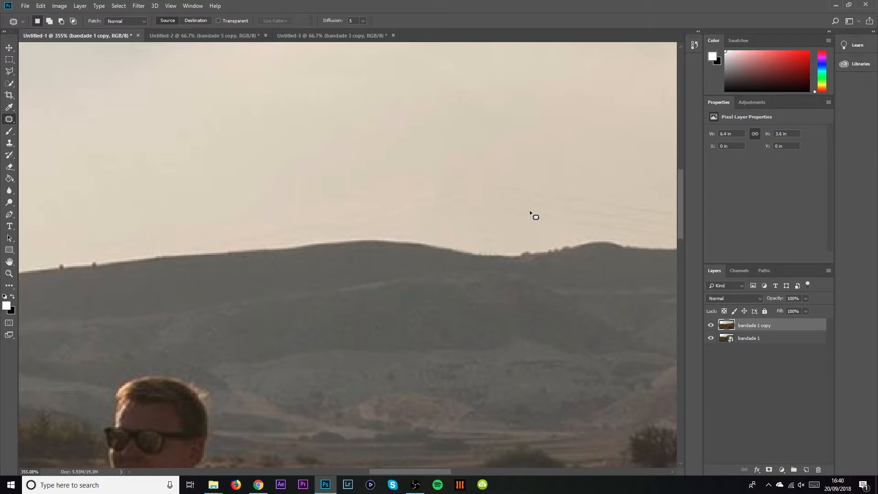
Inspect the patched ridge up close and compare it with the original by toggling the bandade 1 copy layer's visibility.
key(z)
drag(523, 270, 463, 273)
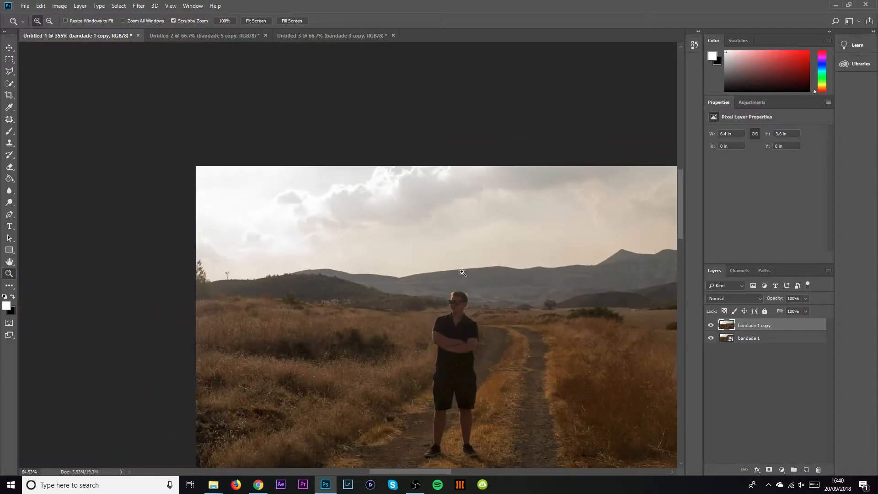
drag(363, 188, 433, 196)
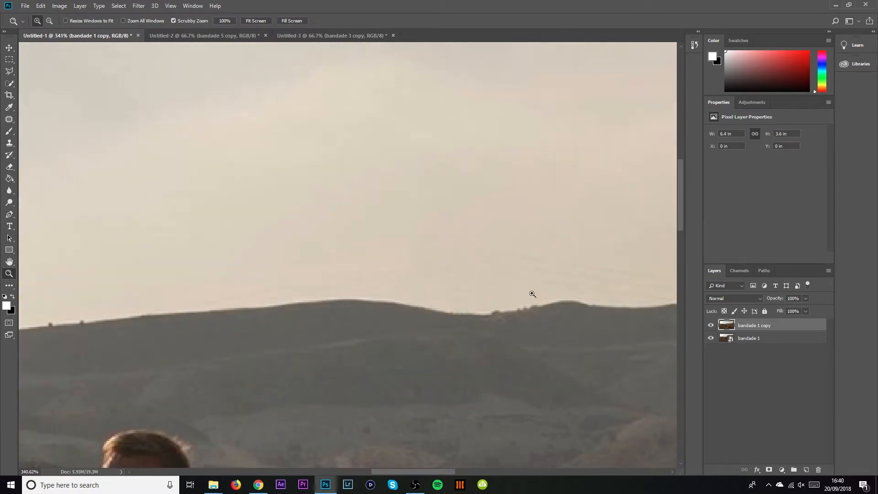
drag(532, 293, 448, 280)
mouse_move(391, 249)
mouse_down()
mouse_move(413, 244)
mouse_move(398, 244)
mouse_up()
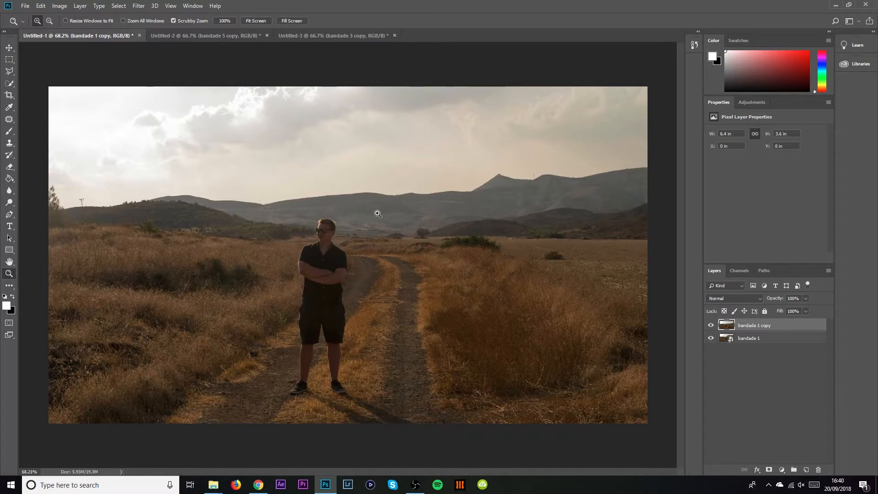
click(711, 325)
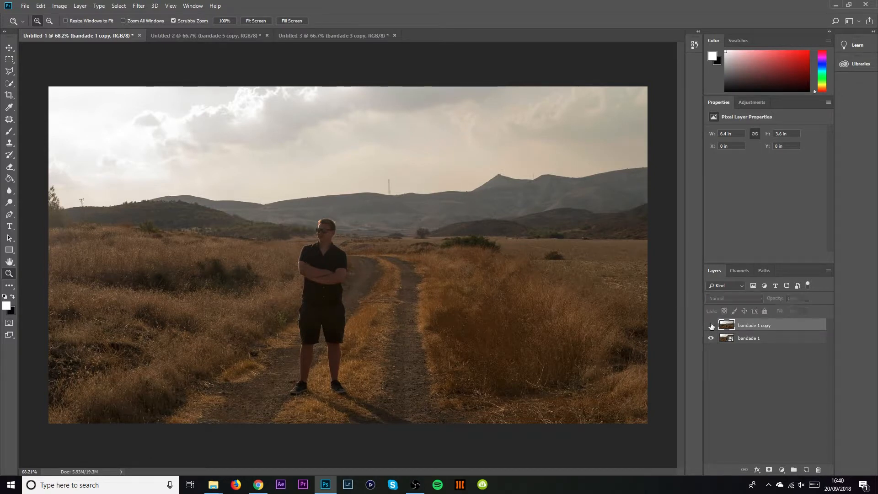
click(711, 325)
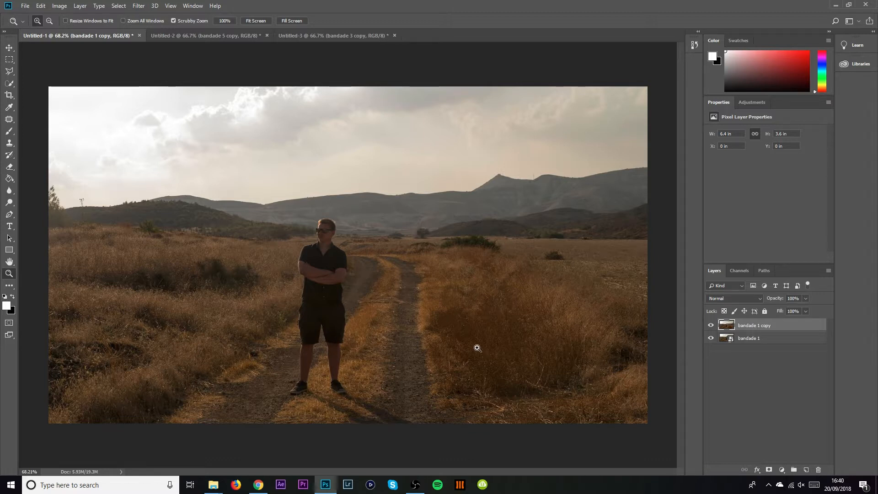
Outline the lower part of the wheel track right of the man, patch it with dry grass, and clear the selection.
key(j)
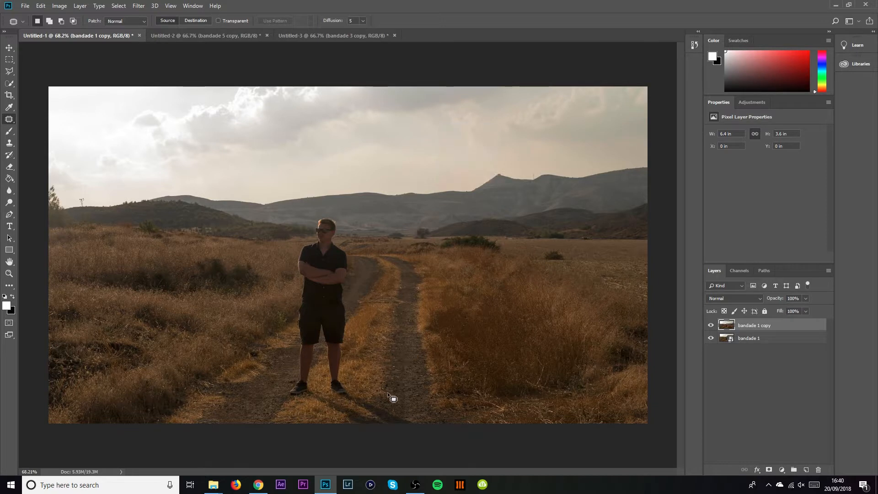
drag(380, 406, 386, 392)
mouse_move(417, 301)
mouse_down()
mouse_move(438, 407)
mouse_move(466, 418)
mouse_move(420, 423)
mouse_move(380, 402)
mouse_up()
drag(405, 385, 505, 366)
key(ctrl+d)
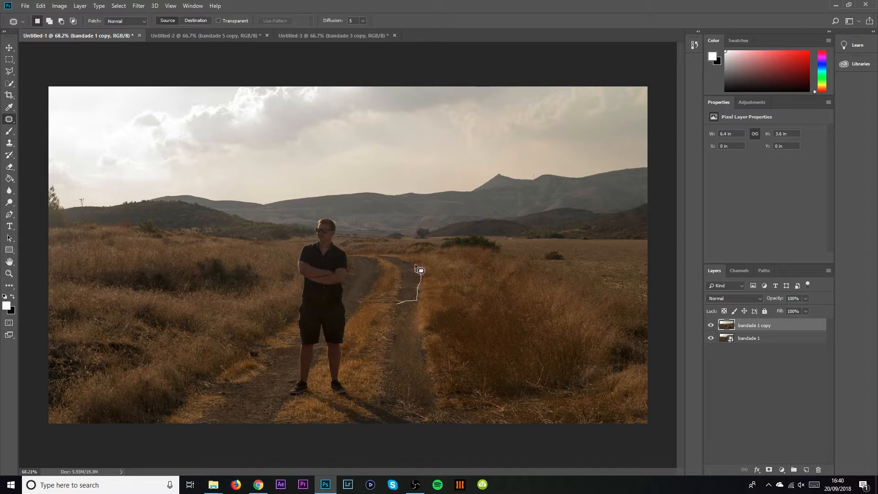
Patch the upper wheel track right of the man with dry grass, clear the selection, and compare with the original by toggling bandade 1 copy.
mouse_move(392, 259)
mouse_down()
mouse_move(377, 255)
mouse_move(396, 277)
mouse_move(397, 304)
mouse_up()
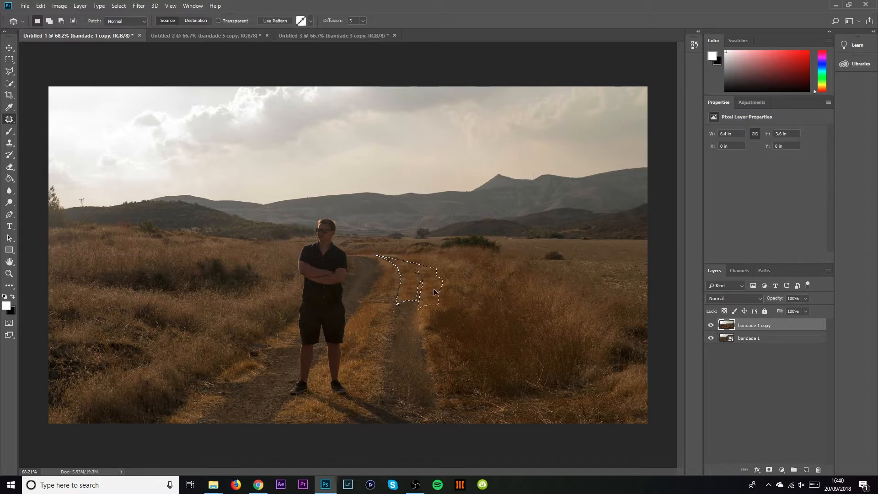
key(ctrl+d)
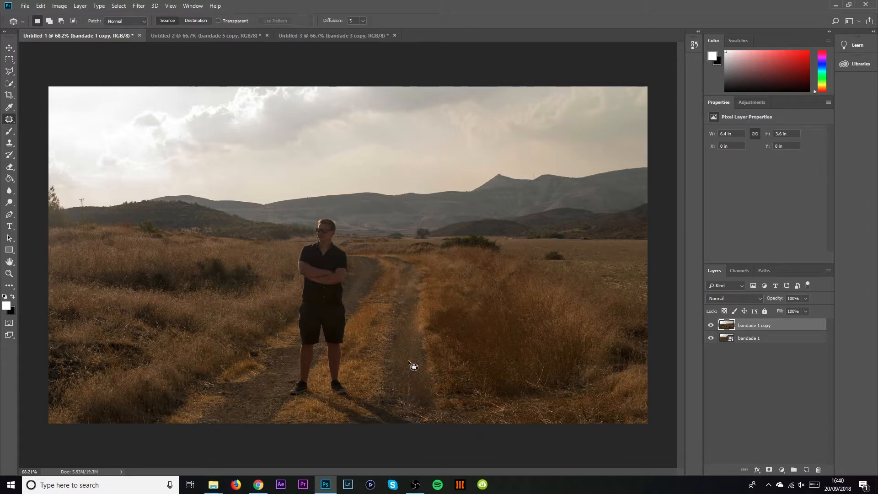
click(711, 326)
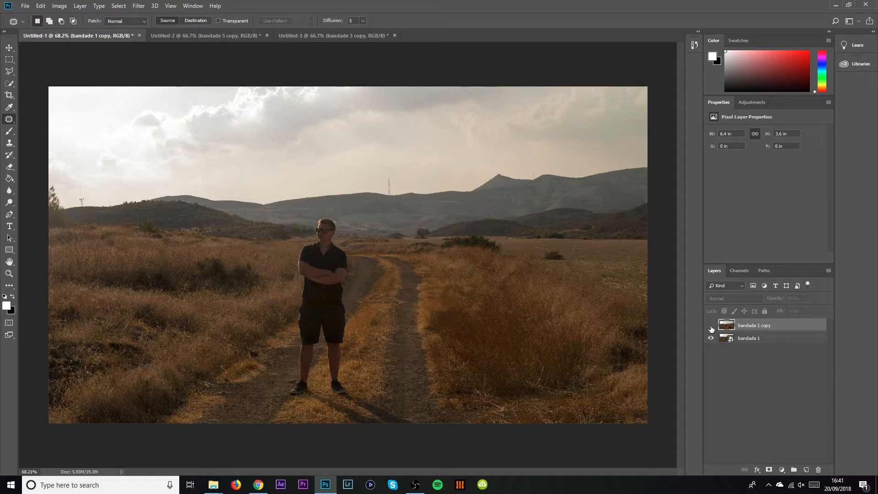
click(711, 326)
click(711, 326)
click(711, 326)
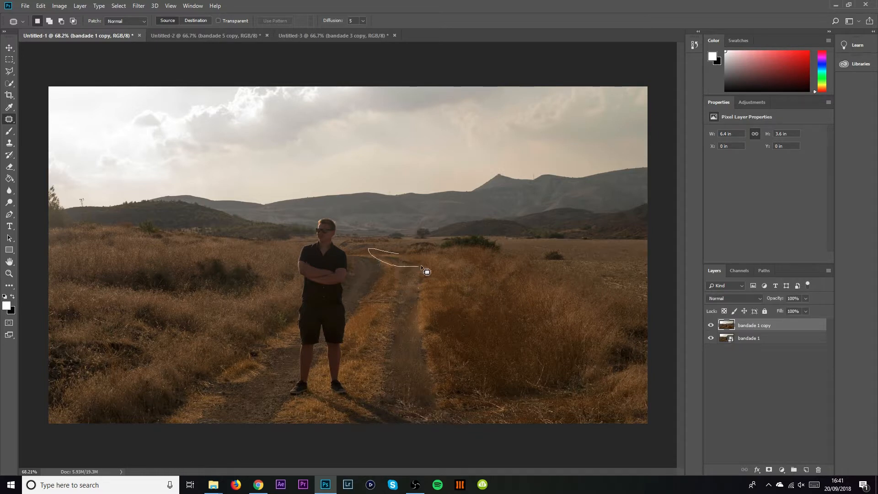
Patch the far bend of the wheel tracks and the stretch beside the man's elbow with dry grass, clearing each selection.
mouse_move(421, 266)
mouse_down()
mouse_move(397, 255)
mouse_move(471, 282)
mouse_up()
key(ctrl+d)
mouse_move(376, 293)
mouse_down()
mouse_move(352, 283)
mouse_move(350, 255)
mouse_move(377, 270)
mouse_move(443, 275)
mouse_move(417, 276)
mouse_up()
key(ctrl+d)
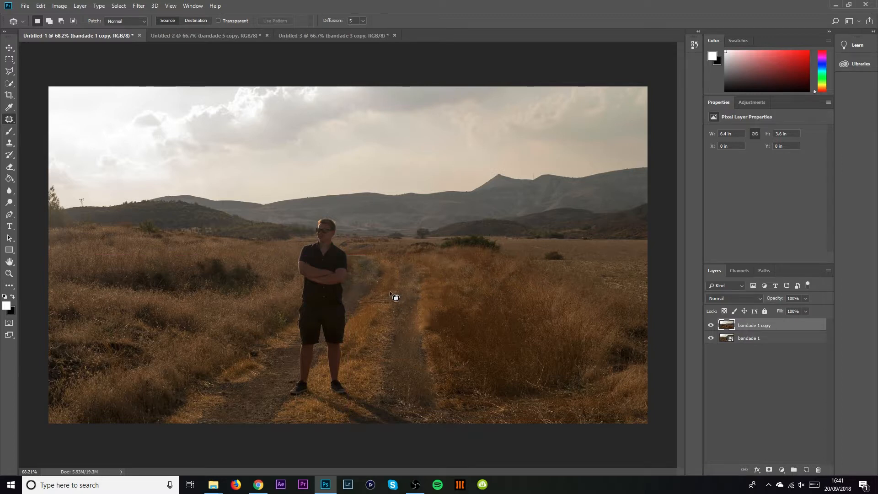
mouse_move(349, 281)
mouse_down()
mouse_move(345, 313)
mouse_move(356, 317)
mouse_move(369, 289)
mouse_move(361, 283)
mouse_move(330, 291)
mouse_move(259, 284)
mouse_up()
key(ctrl+d)
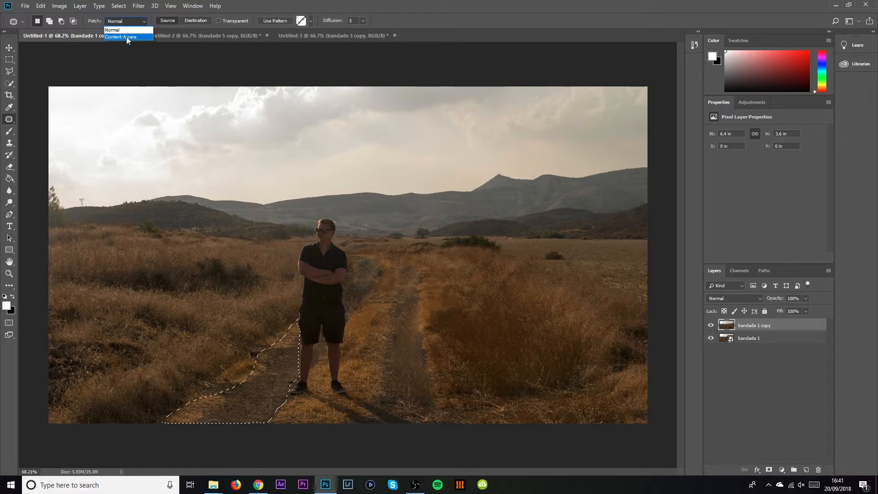
Patch the outlined track left of the man with grass in Content-Aware mode, touch up its lower edge, and compare by toggling bandade 1 copy.
click(126, 37)
drag(268, 391, 206, 323)
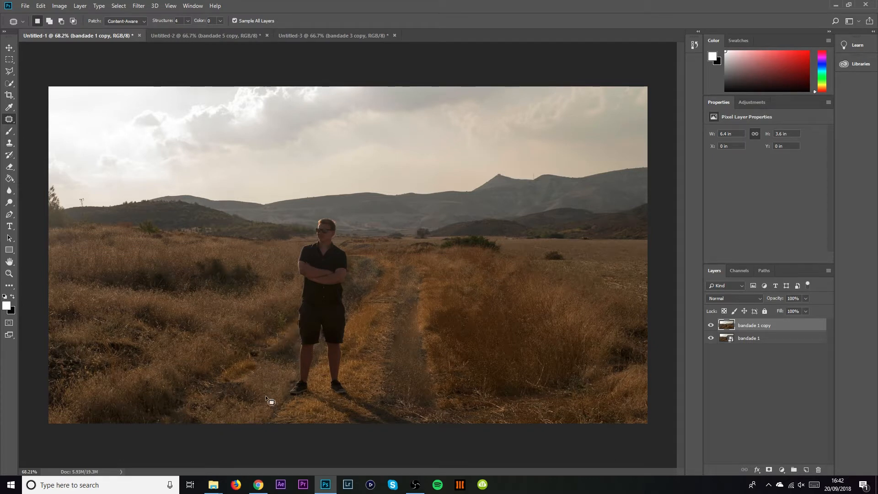
mouse_move(250, 423)
mouse_down()
mouse_move(297, 425)
mouse_move(301, 411)
mouse_move(278, 392)
mouse_move(261, 399)
mouse_move(254, 415)
mouse_move(265, 415)
mouse_move(216, 372)
mouse_up()
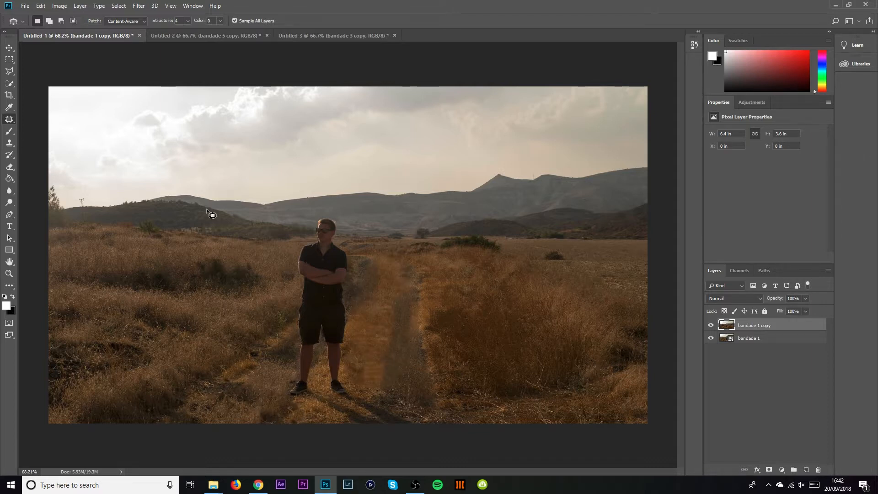
click(712, 326)
click(712, 326)
click(711, 326)
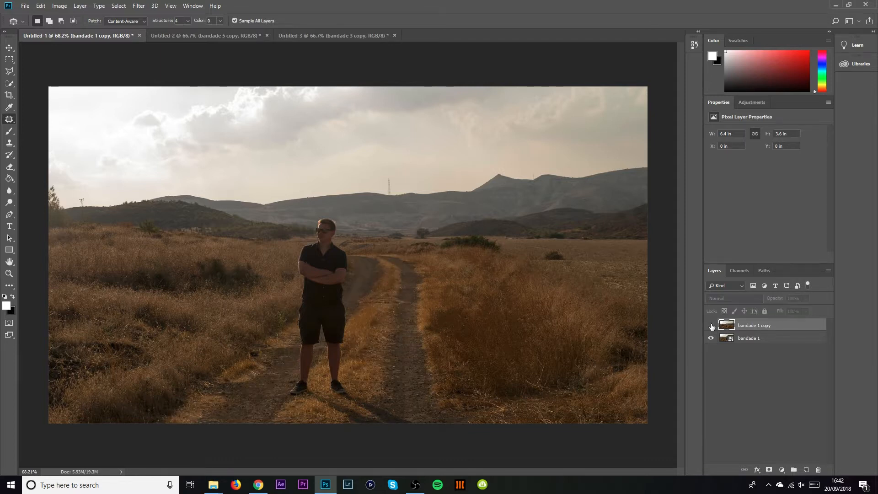
click(711, 327)
click(711, 326)
click(712, 327)
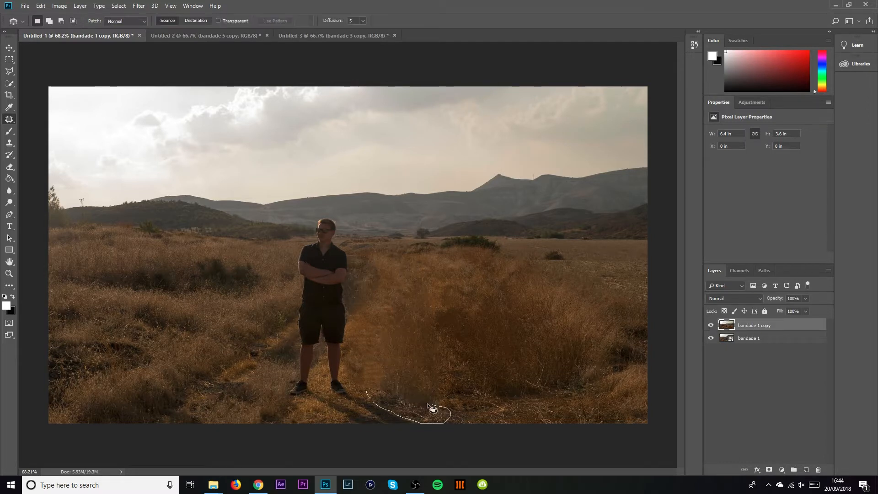
Patch the lower end of the right wheel track in Normal mode, clear the selection, and compare with the original by toggling bandade 1 copy.
mouse_move(432, 408)
mouse_down()
mouse_move(372, 392)
mouse_move(378, 402)
mouse_move(476, 357)
mouse_up()
key(ctrl+d)
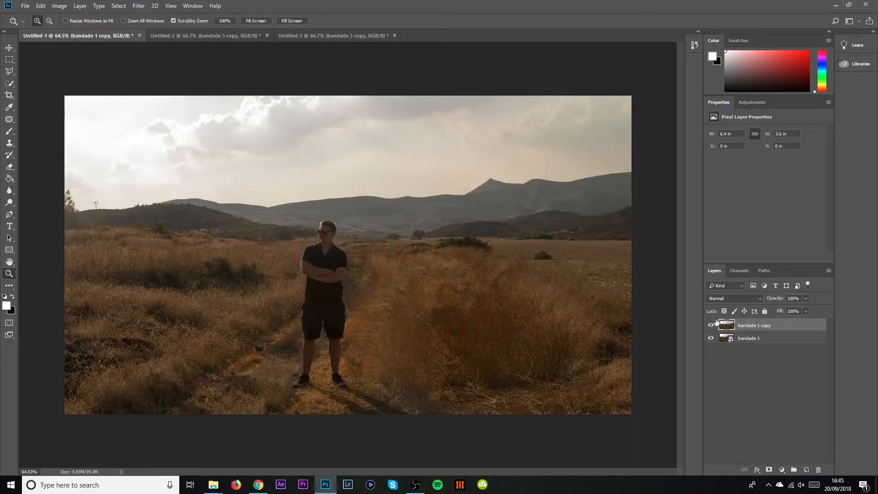
click(711, 326)
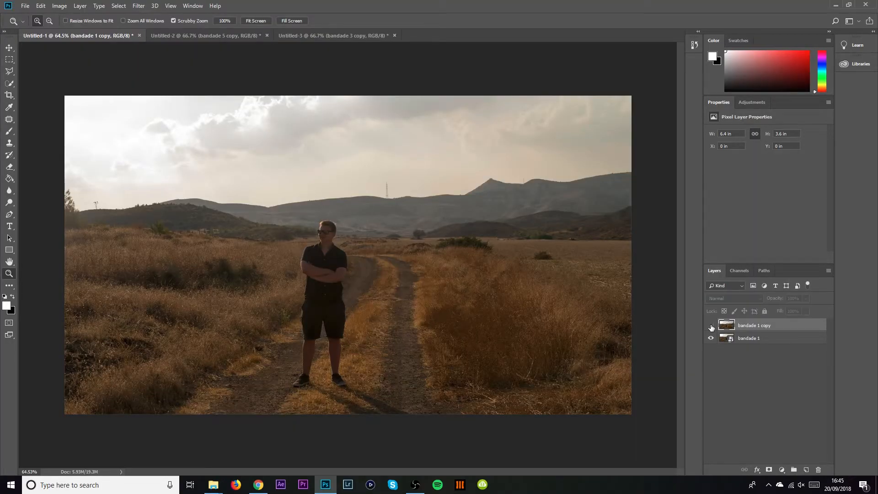
click(711, 327)
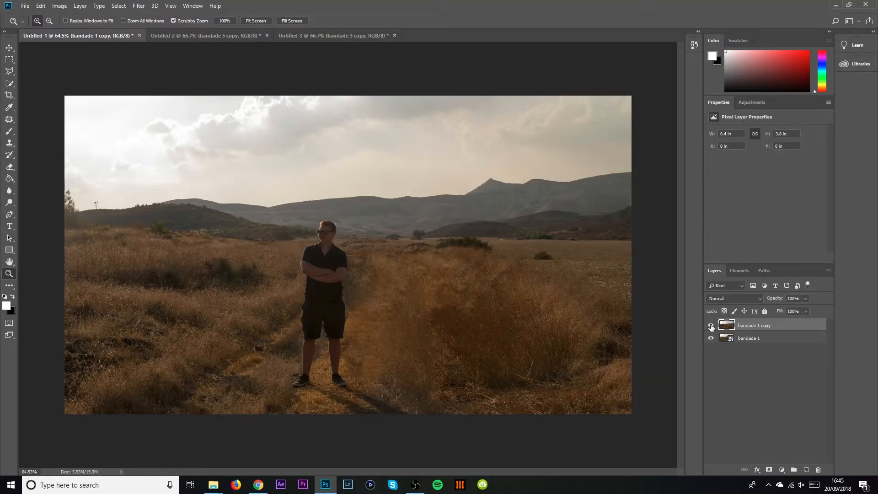
click(712, 326)
click(711, 326)
Patch out the small blue boat with plain water using the Patch tool, rasterizing the bandade 3 copy layer, and clear the selection.
key(j)
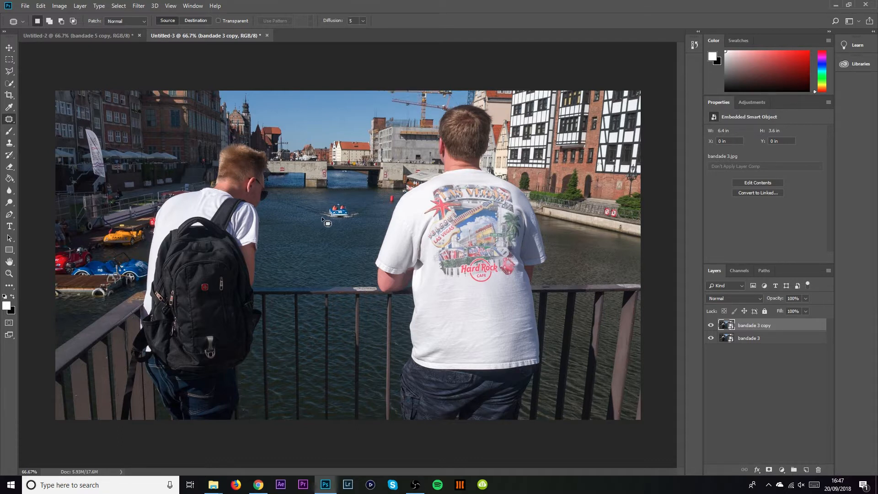
key(j)
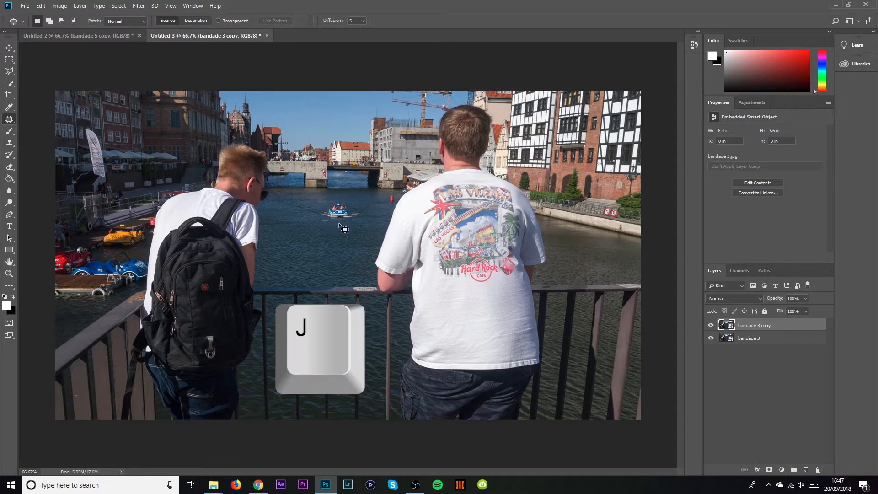
mouse_move(322, 221)
mouse_down()
mouse_move(369, 191)
mouse_move(331, 189)
mouse_move(309, 206)
mouse_move(330, 222)
mouse_move(347, 207)
mouse_move(325, 247)
mouse_up()
click(352, 207)
click(423, 187)
key(ctrl+d)
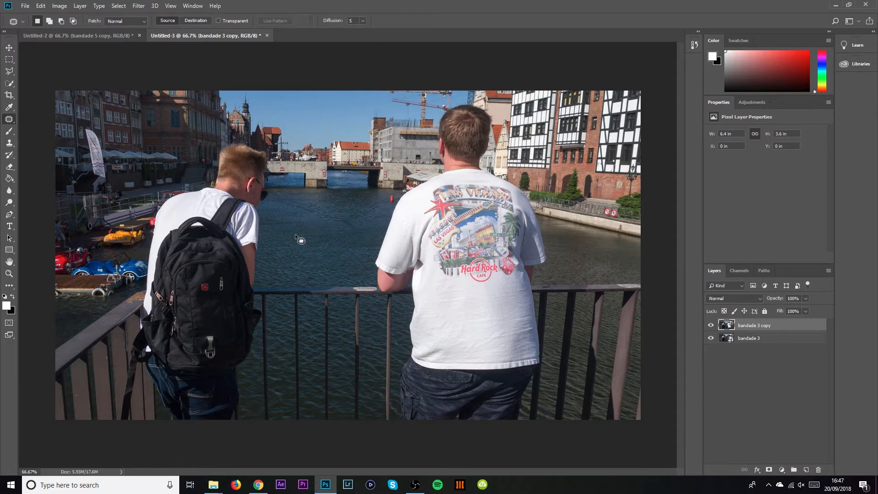
Compare the patched water with the original by toggling the bandade 3 copy layer's visibility.
click(711, 326)
click(710, 325)
click(710, 325)
click(710, 326)
click(711, 326)
click(711, 326)
Patch the water around the removed boat and patch out the red buoy beside the right man's sleeve.
mouse_move(351, 229)
mouse_down()
mouse_move(332, 237)
mouse_move(296, 230)
mouse_move(286, 221)
mouse_move(317, 202)
mouse_move(355, 223)
mouse_move(352, 232)
mouse_move(312, 224)
mouse_move(281, 210)
mouse_move(275, 196)
mouse_move(294, 197)
mouse_move(300, 250)
mouse_up()
click(293, 196)
click(301, 247)
mouse_move(388, 204)
mouse_down()
mouse_move(393, 193)
mouse_move(379, 218)
mouse_up()
click(374, 234)
Outline the construction crane above the buildings, try patching it with clear sky in Normal mode, and undo the patch.
mouse_move(471, 106)
mouse_down()
mouse_move(439, 124)
mouse_move(405, 114)
mouse_move(376, 95)
mouse_move(377, 81)
mouse_move(476, 83)
mouse_up()
drag(416, 107, 323, 102)
key(ctrl+d)
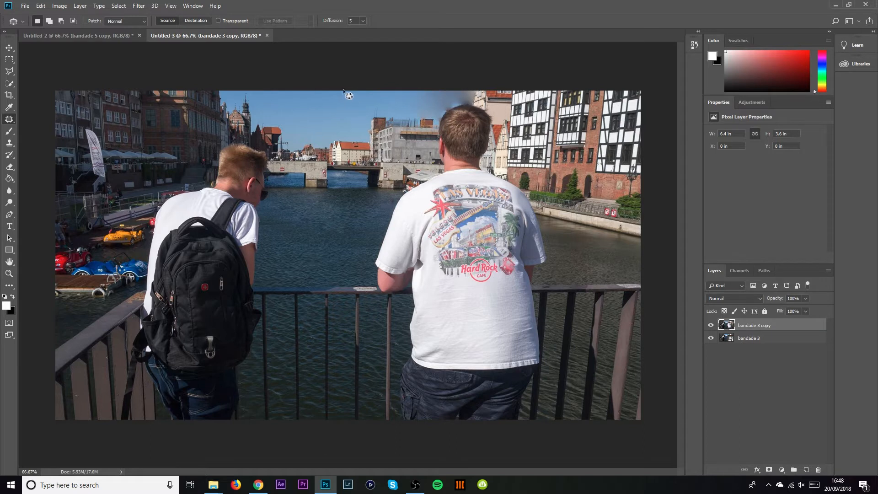
key(ctrl+z)
key(ctrl+z)
Patch the outlined crane with clear sky in Content-Aware mode, clear the selection, and compare by toggling bandade 3 copy.
click(125, 21)
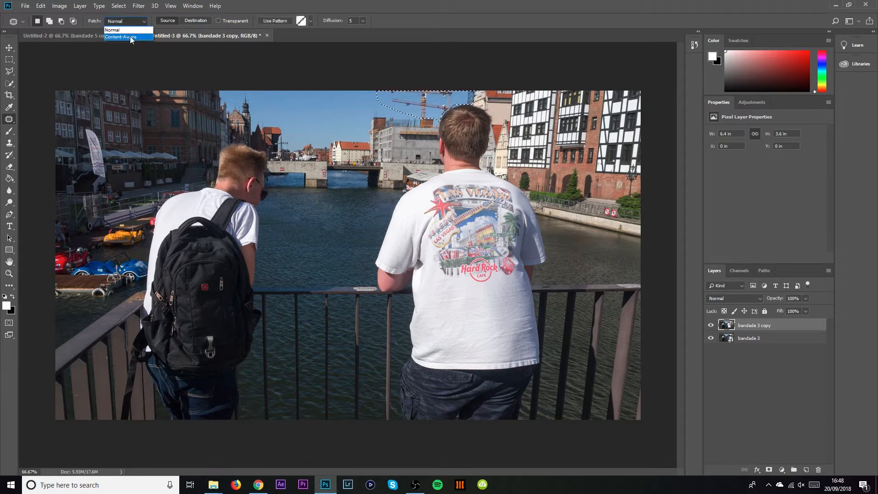
click(131, 37)
drag(430, 101, 337, 102)
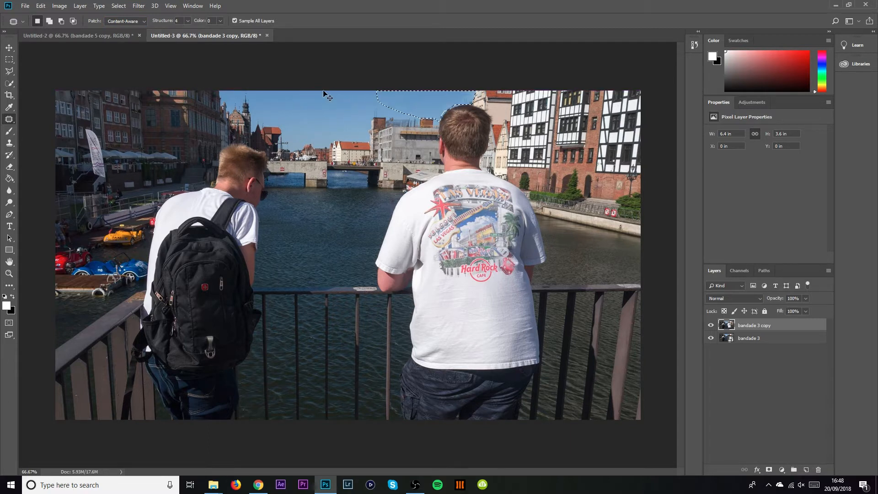
key(ctrl+d)
click(711, 326)
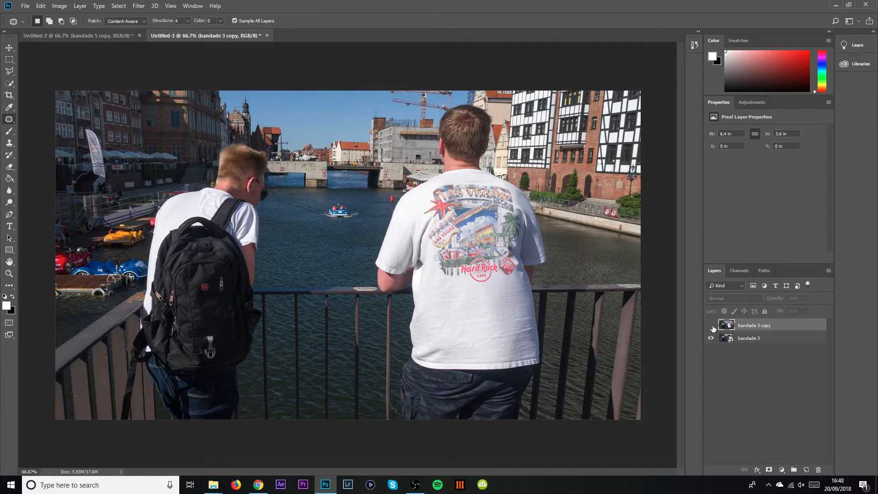
click(711, 325)
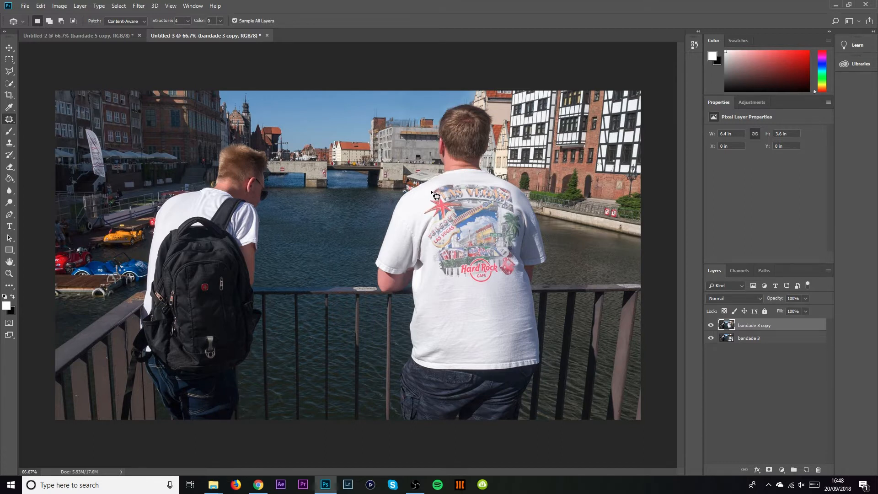
Outline the Hard Rock Cafe shirt print, patch it with plain white fabric, clear the selection, and compare by toggling bandade 3 copy.
mouse_move(430, 189)
mouse_down()
mouse_move(418, 217)
mouse_move(429, 223)
mouse_move(425, 239)
mouse_move(445, 283)
mouse_move(516, 283)
mouse_move(524, 222)
mouse_move(512, 186)
mouse_move(454, 179)
mouse_move(423, 211)
mouse_up()
drag(486, 224, 486, 289)
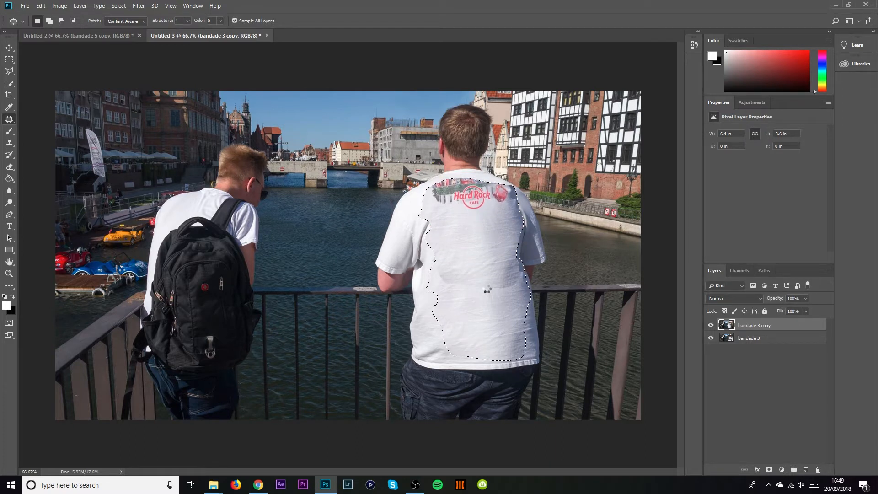
key(ctrl+d)
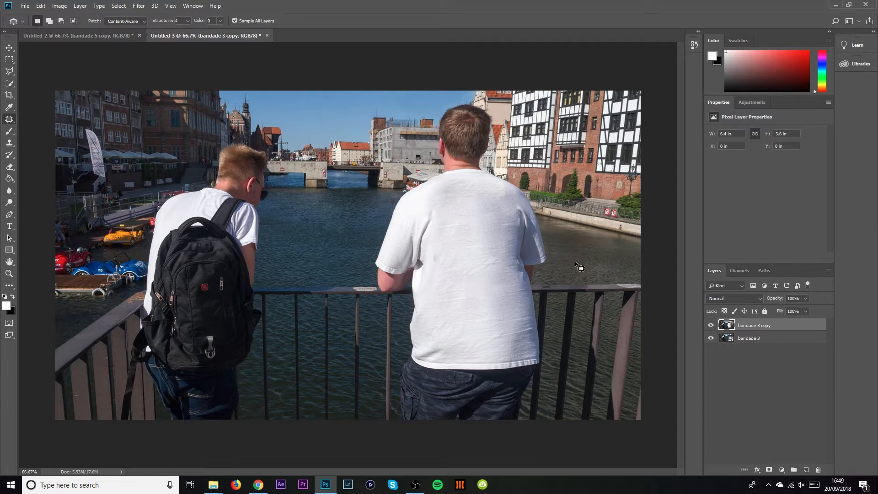
click(711, 325)
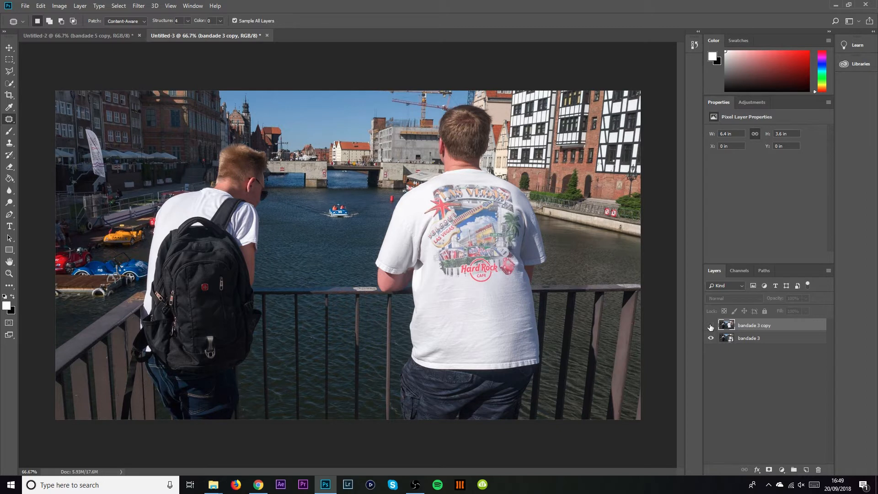
click(710, 325)
click(711, 326)
click(711, 326)
click(710, 326)
click(710, 326)
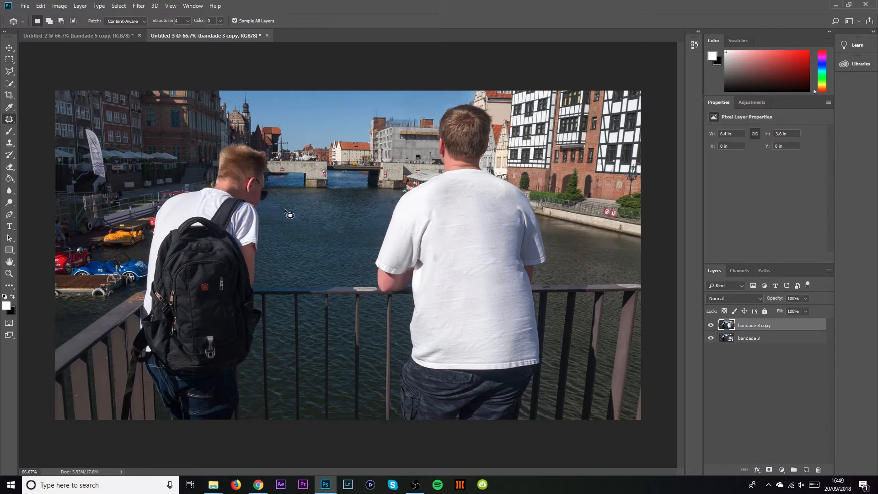
Outline the open water between the two men, patch it with nearby water in Content-Aware mode, and clear the selection.
drag(330, 200, 379, 217)
drag(269, 220, 264, 213)
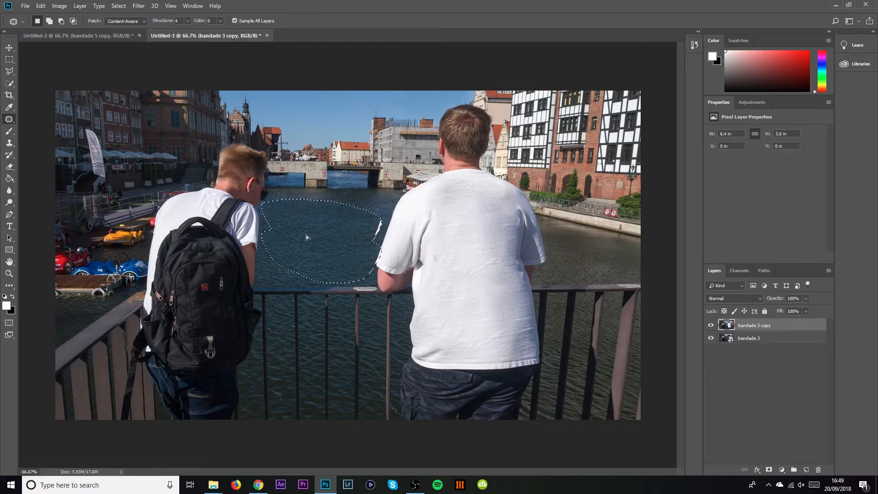
drag(322, 235, 319, 217)
key(ctrl+d)
Try another patch on the water beside the right man's sleeve and undo it.
mouse_move(366, 222)
mouse_down()
mouse_move(377, 189)
mouse_move(320, 224)
mouse_up()
key(ctrl+d)
key(ctrl+alt+z)
key(ctrl+alt+z)
key(ctrl+alt+z)
Patch out the red signs on the right quay wall, clear the selection, and compare with the original by toggling bandade 3 copy.
mouse_move(609, 209)
mouse_down()
mouse_move(618, 209)
mouse_move(616, 217)
mouse_move(587, 213)
mouse_up()
key(ctrl+d)
click(711, 326)
click(711, 326)
click(711, 326)
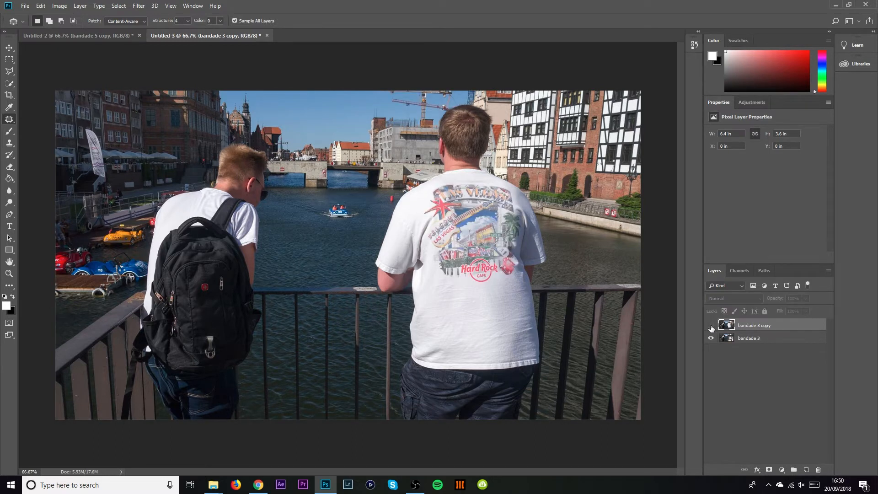
click(712, 326)
click(711, 326)
click(711, 327)
click(711, 326)
click(711, 327)
Outline the two red-framed signs on the left bridge pier, try patching them with concrete in Normal mode, and undo the patch.
key(z)
drag(312, 168, 376, 172)
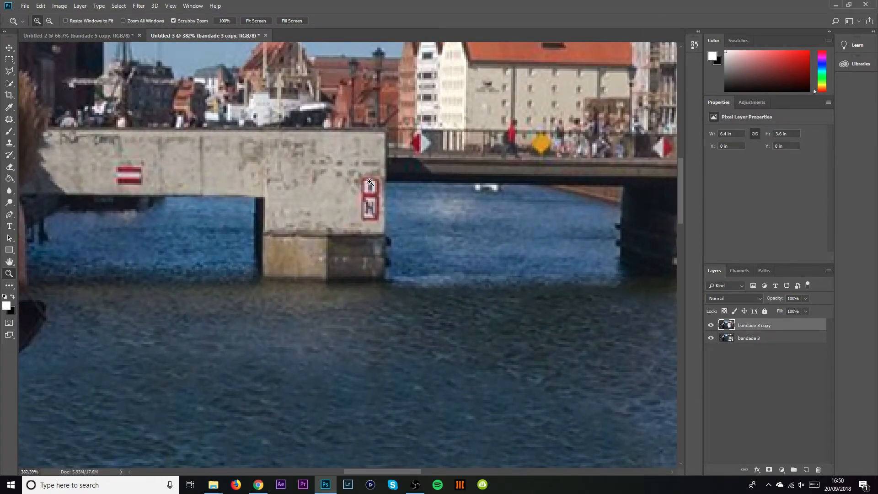
key(j)
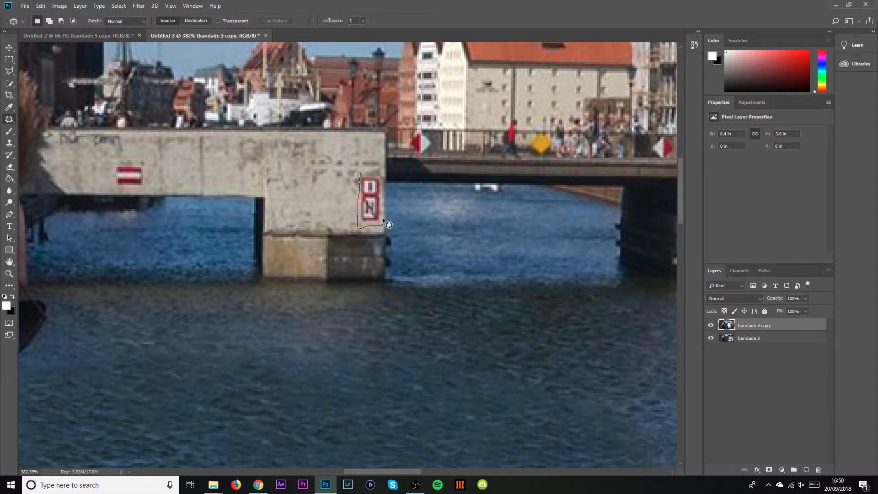
mouse_move(362, 172)
mouse_down()
mouse_move(348, 202)
mouse_move(336, 204)
mouse_up()
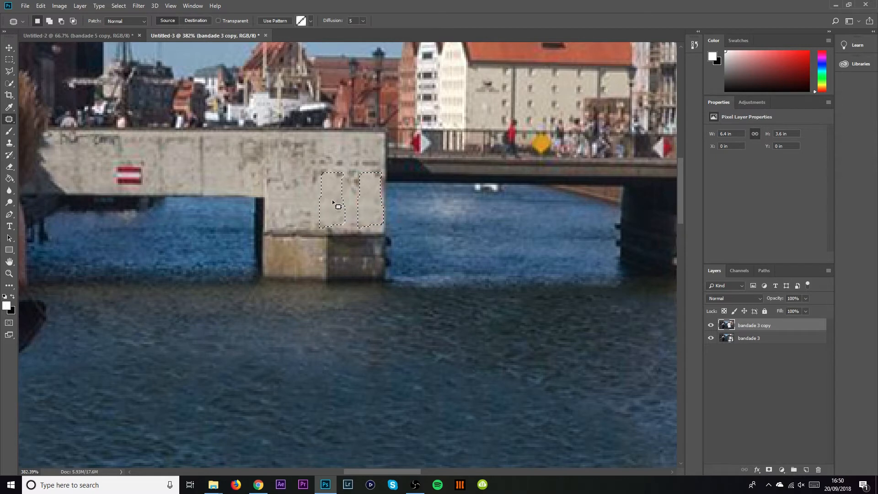
click(383, 234)
key(ctrl+alt+z)
key(ctrl+alt+z)
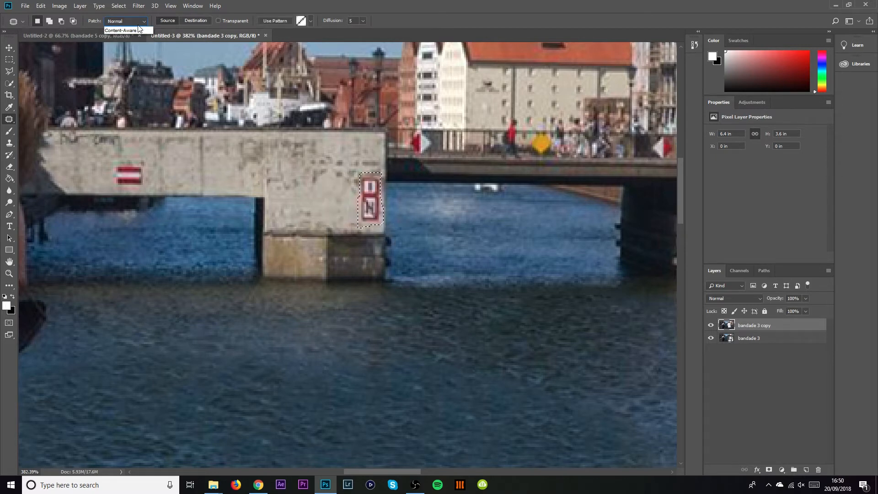
Patch the outlined pier signs with the adjacent concrete in Content-Aware mode and clear the selection.
click(126, 21)
click(132, 37)
drag(369, 204, 343, 205)
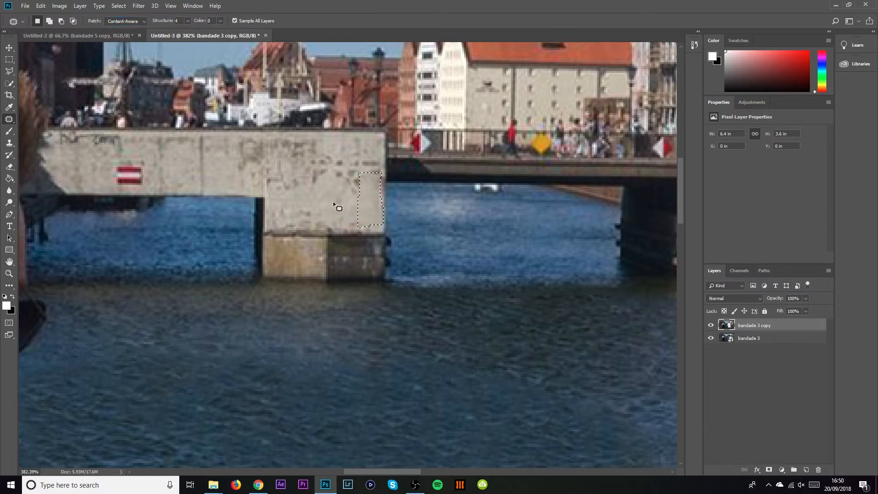
key(ctrl+d)
Patch out the red-and-white sign on the bridge beam and the two red signs on the right pier with plain concrete.
mouse_move(116, 154)
mouse_down()
mouse_move(106, 176)
mouse_move(146, 181)
mouse_move(142, 165)
mouse_move(235, 166)
mouse_up()
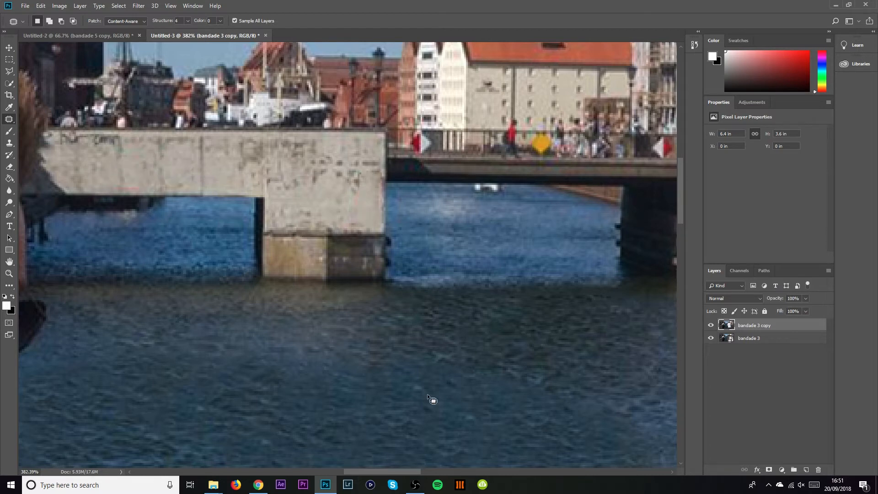
drag(400, 471, 440, 471)
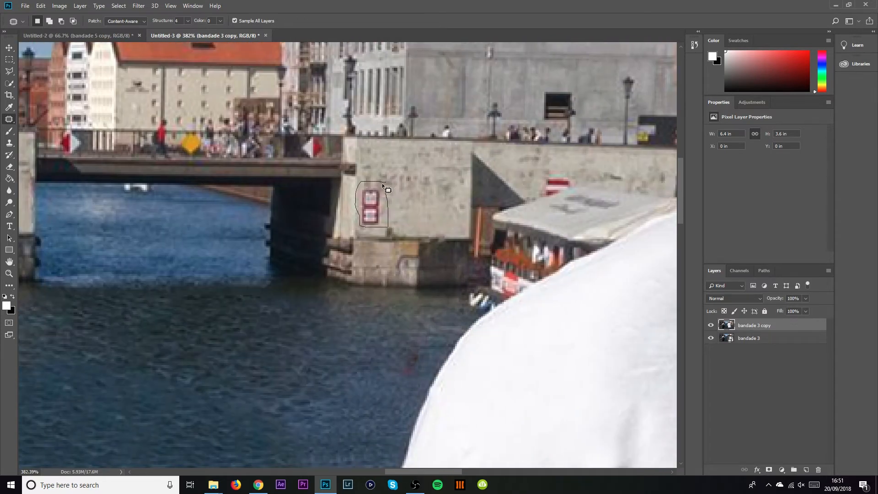
drag(383, 185, 419, 202)
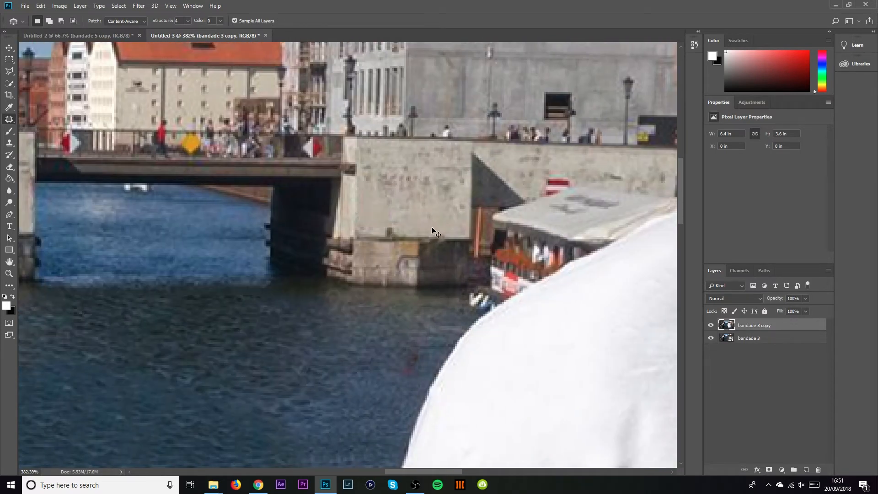
Fit the whole riverside photo in view and compare the retouching with the original by toggling bandade 3 copy.
key(z)
key(ctrl+0)
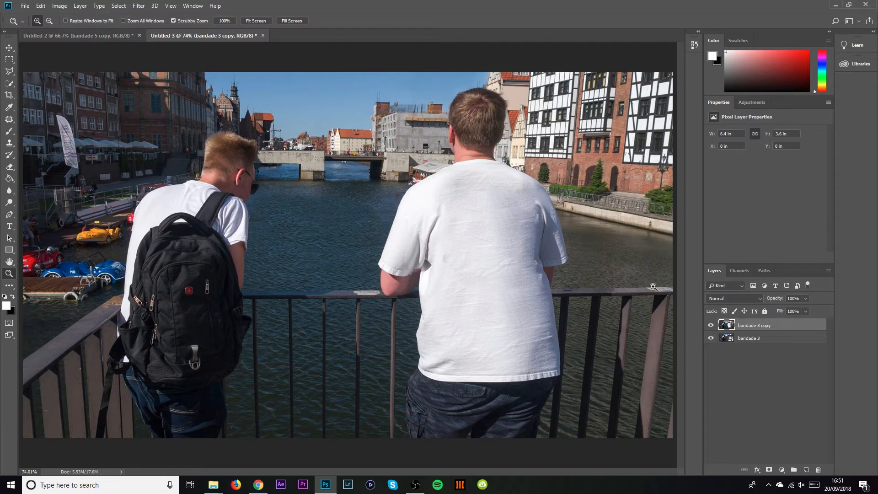
click(712, 326)
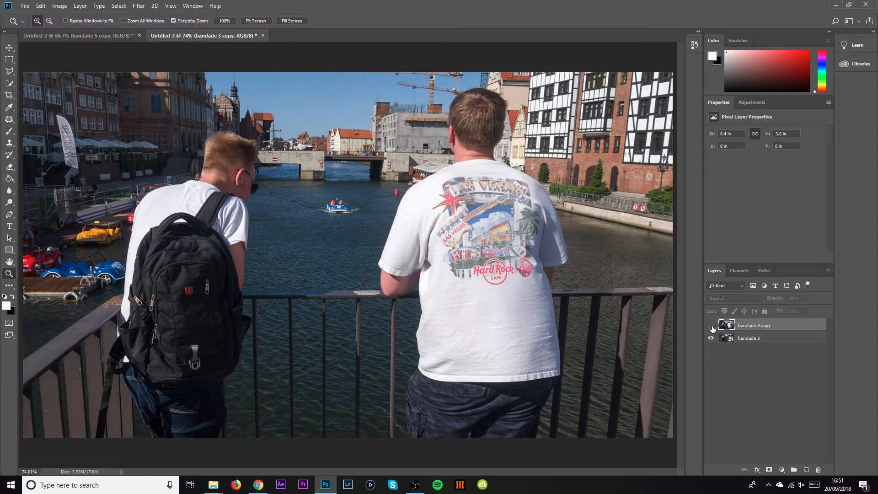
click(711, 326)
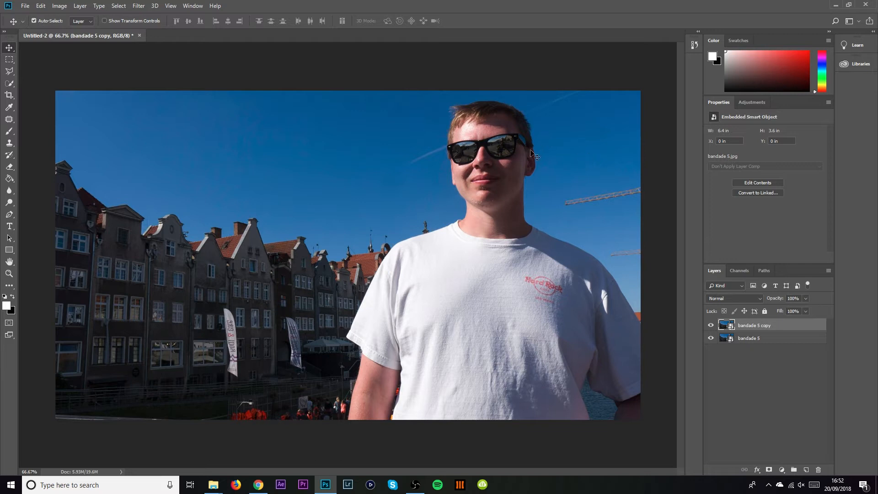
Outline the upper crane arm in the sky with the Patch tool and rasterize the bandade 5 copy smart object.
key(j)
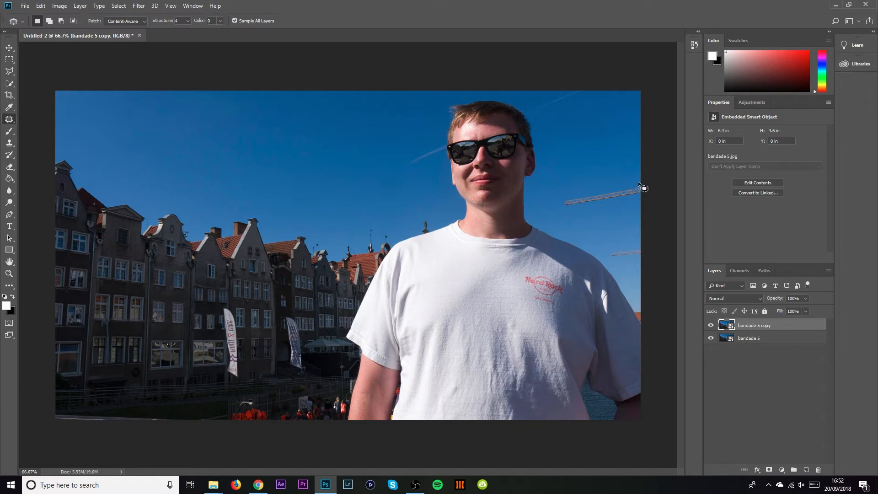
mouse_move(640, 183)
mouse_down()
mouse_move(574, 186)
mouse_move(552, 202)
mouse_move(647, 212)
mouse_move(649, 182)
mouse_move(615, 178)
mouse_move(618, 166)
mouse_move(624, 186)
mouse_move(623, 165)
mouse_up()
click(615, 194)
key(Return)
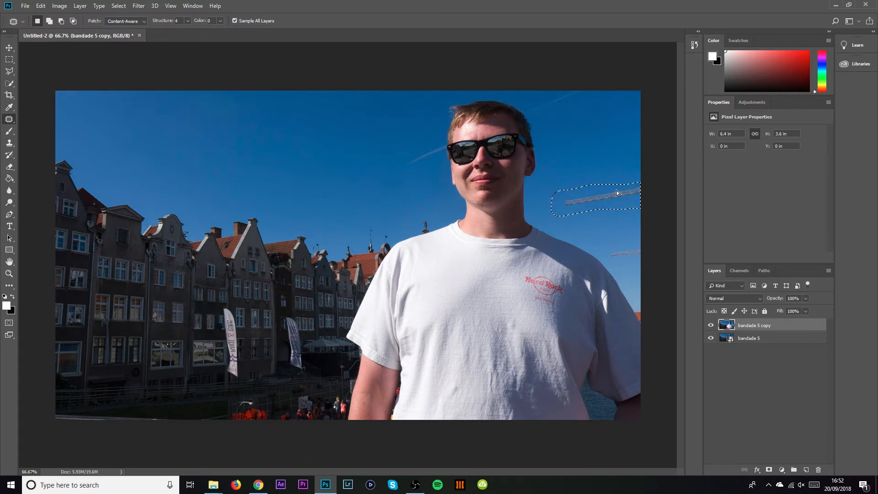
Try patching the outlined crane arm with clear sky in Content-Aware mode, then patch it in Normal mode and clear the selection.
drag(620, 186, 618, 136)
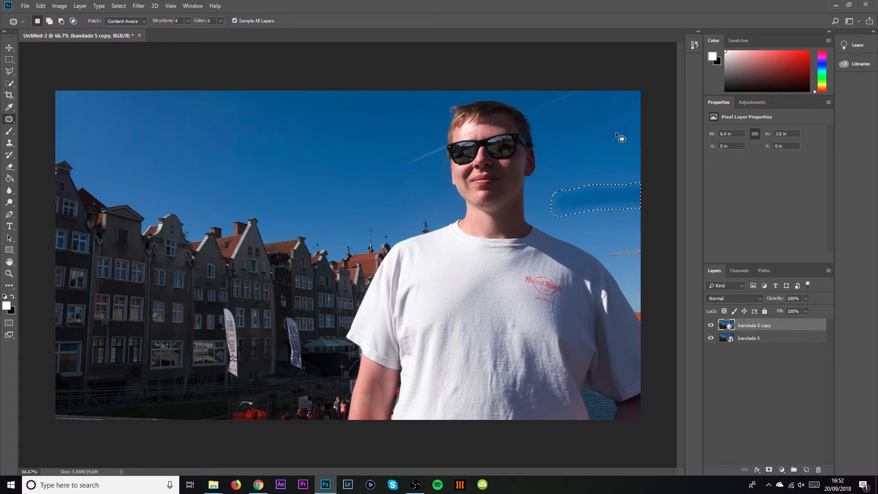
click(125, 21)
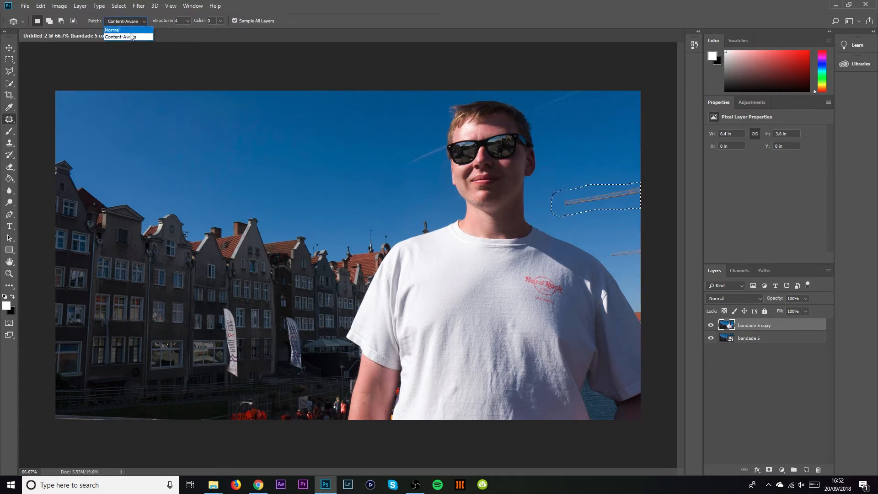
click(123, 27)
drag(600, 202, 597, 170)
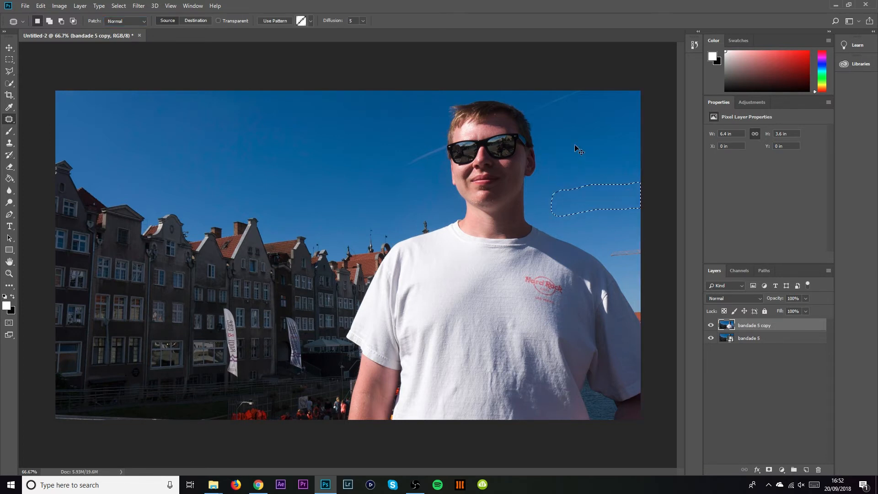
click(589, 219)
Patch out the lower crane arm and the vapour trails on both sides of the man's head with clear sky.
mouse_move(642, 246)
mouse_down()
mouse_move(611, 246)
mouse_move(606, 257)
mouse_move(644, 259)
mouse_move(645, 246)
mouse_move(623, 232)
mouse_up()
click(634, 229)
mouse_move(587, 91)
mouse_down()
mouse_move(540, 98)
mouse_move(524, 116)
mouse_move(572, 110)
mouse_move(585, 92)
mouse_move(585, 114)
mouse_move(601, 131)
mouse_up()
key(ctrl+d)
mouse_move(404, 167)
mouse_down()
mouse_move(447, 139)
mouse_move(389, 134)
mouse_up()
key(ctrl+d)
Compare the cleaned sky with the original by toggling the visibility of bandade 5 copy.
click(711, 326)
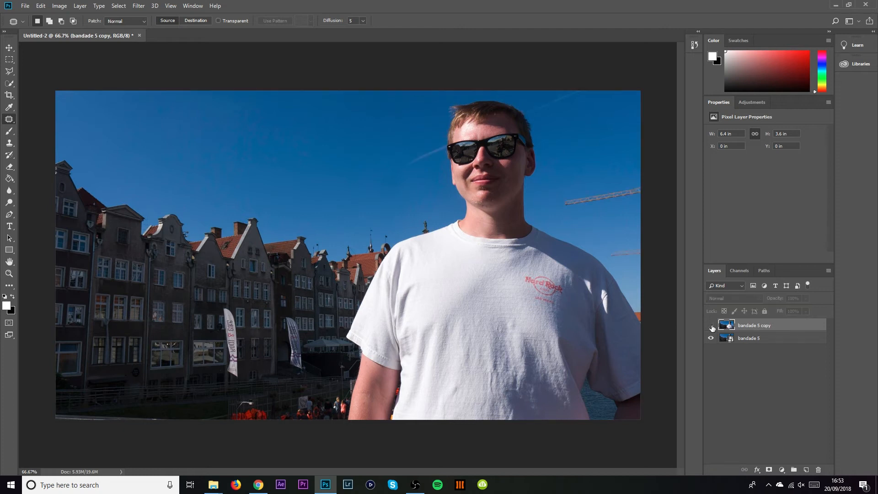
click(711, 325)
click(711, 326)
click(711, 325)
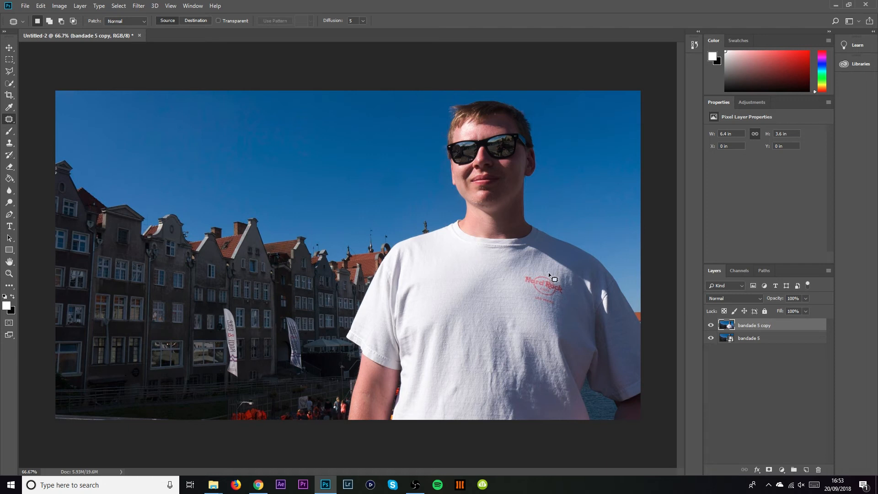
Patch out the red Hard Rock logo on the chest with plain shirt fabric and clear the selection.
mouse_move(548, 274)
mouse_down()
mouse_move(521, 273)
mouse_move(524, 305)
mouse_move(564, 312)
mouse_move(565, 277)
mouse_move(557, 271)
mouse_move(540, 274)
mouse_move(545, 288)
mouse_move(494, 289)
mouse_up()
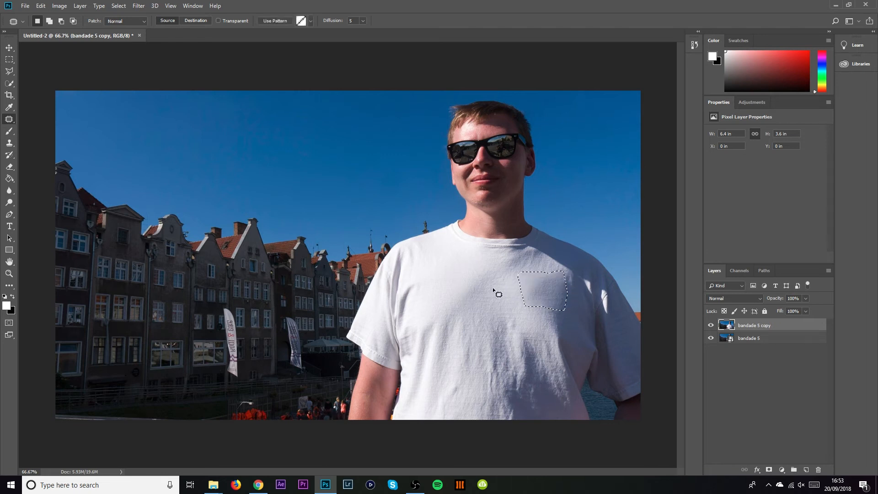
key(ctrl+d)
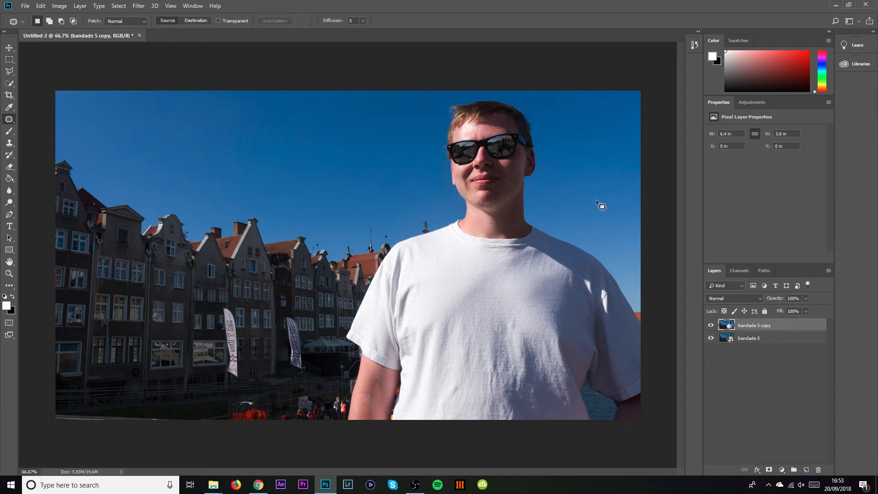